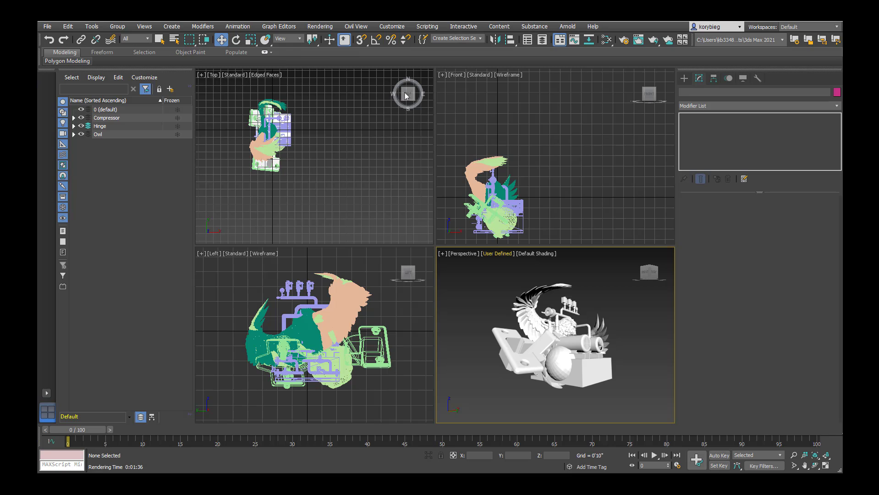
# - Open Render Setup and confirm the Common output size is 1280×720
pyautogui.click(320, 27)
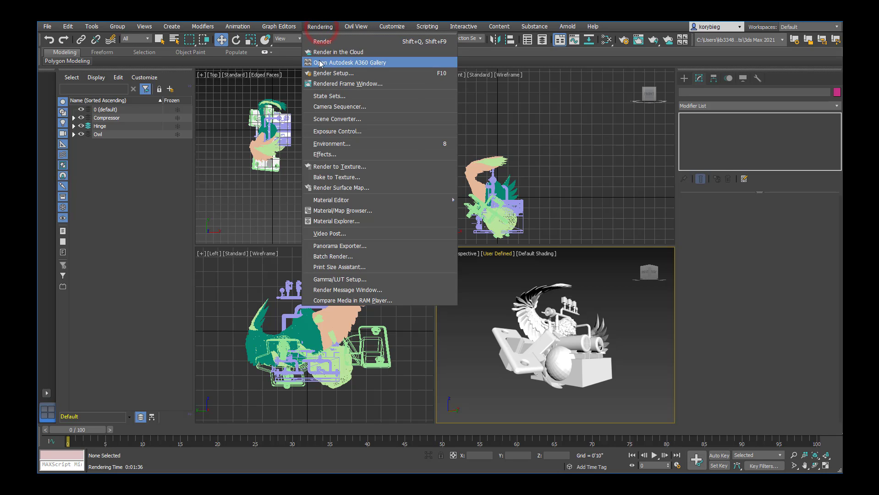
pyautogui.click(320, 75)
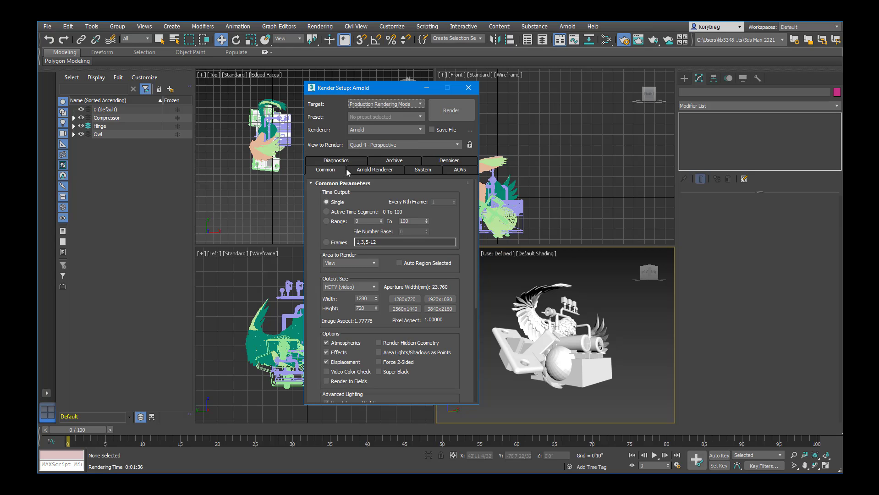
pyautogui.click(323, 170)
pyautogui.moveTo(465, 284); pyautogui.dragTo(466, 172)
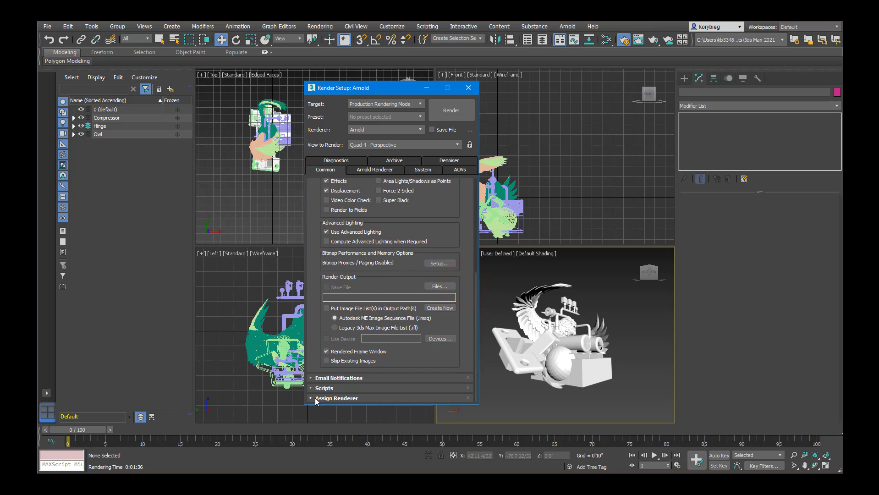
# - Confirm Arnold is the production renderer, then review the Arnold Renderer and Diagnostics settings
pyautogui.click(316, 397)
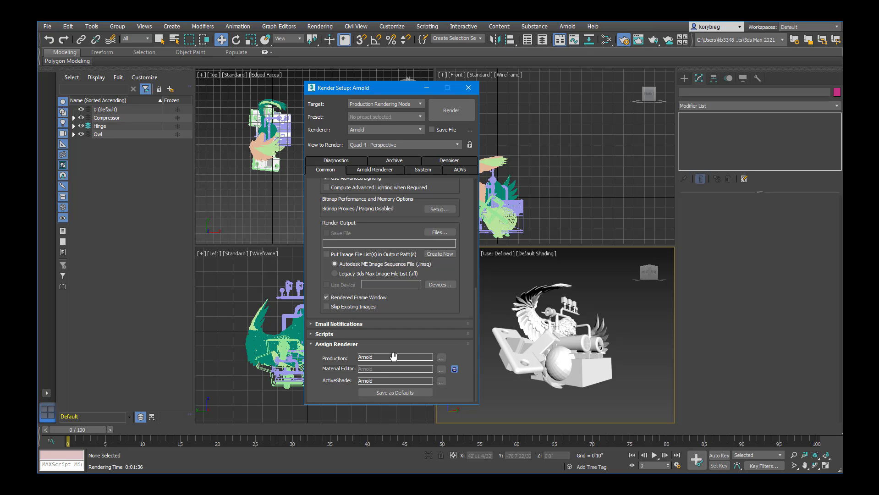
pyautogui.click(441, 358)
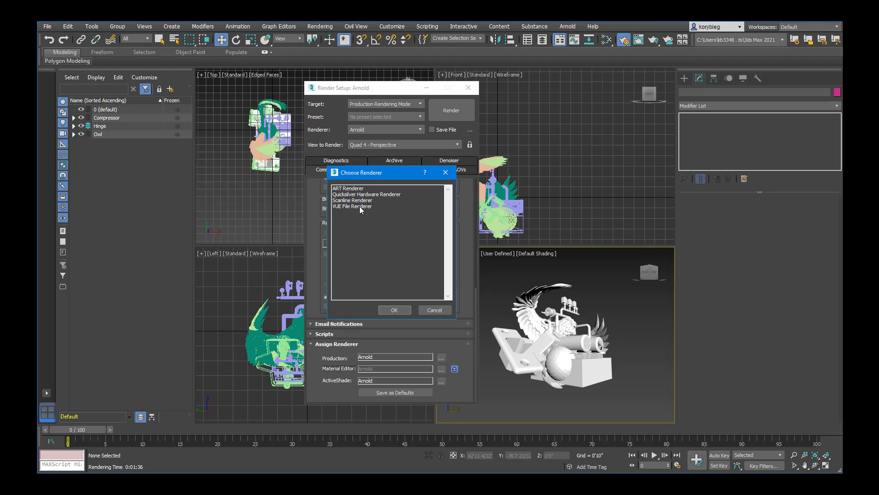
pyautogui.click(445, 172)
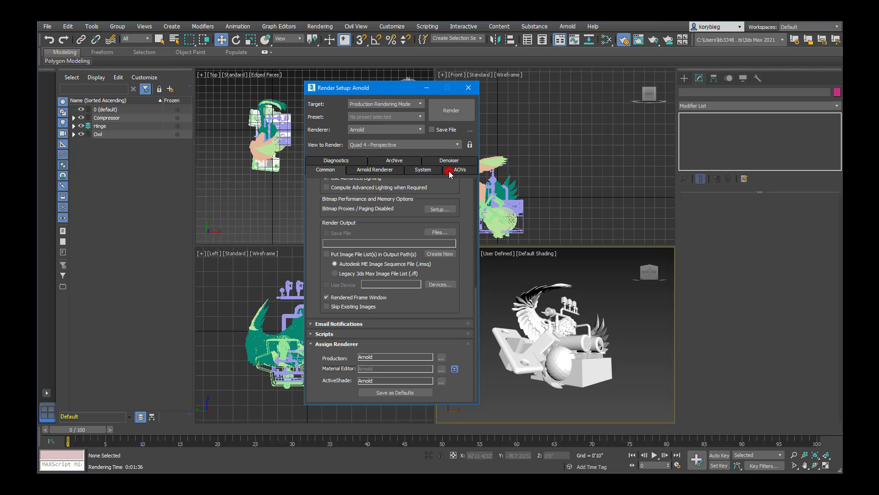
pyautogui.click(376, 173)
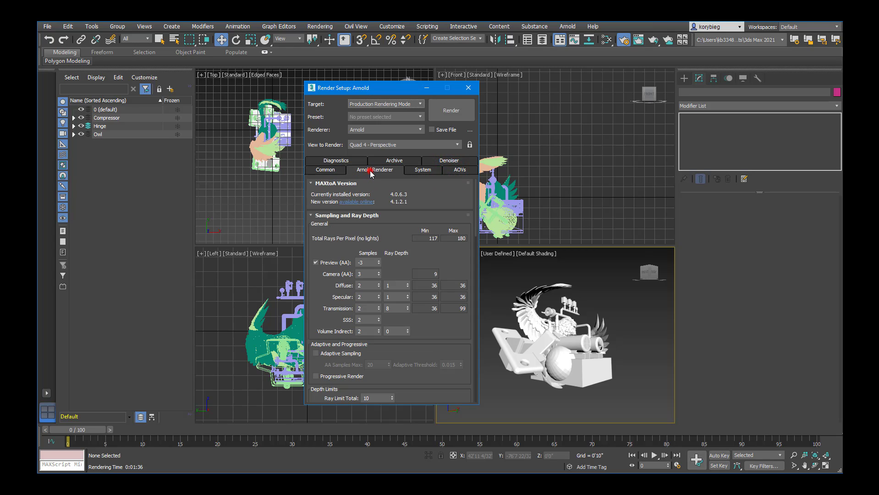
pyautogui.click(333, 161)
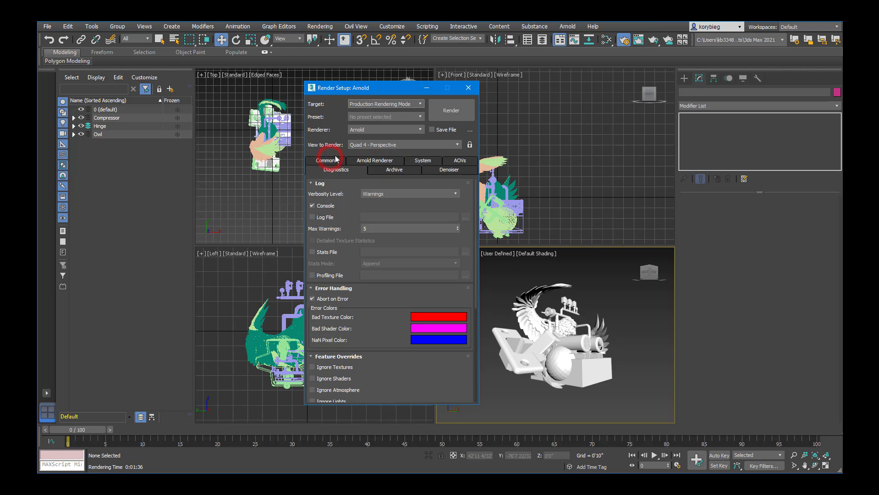
# - Close the Arnold Render Setup dialog to return to the four viewports
pyautogui.click(467, 90)
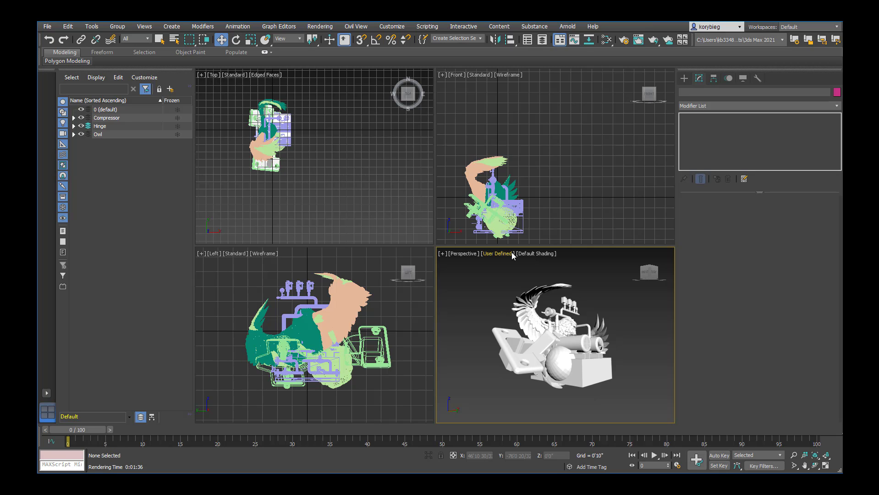
# - Open the Slate Material Editor and move its window lower and left
pyautogui.click(605, 40)
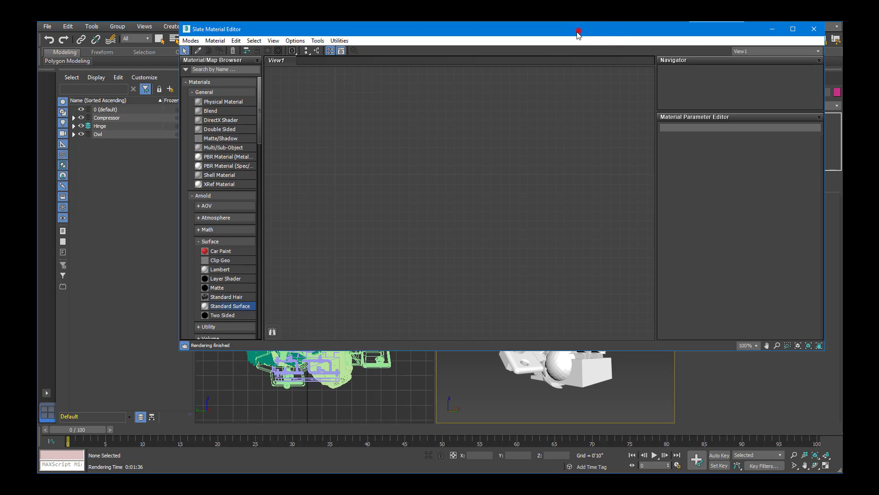
pyautogui.moveTo(578, 30); pyautogui.dragTo(536, 81)
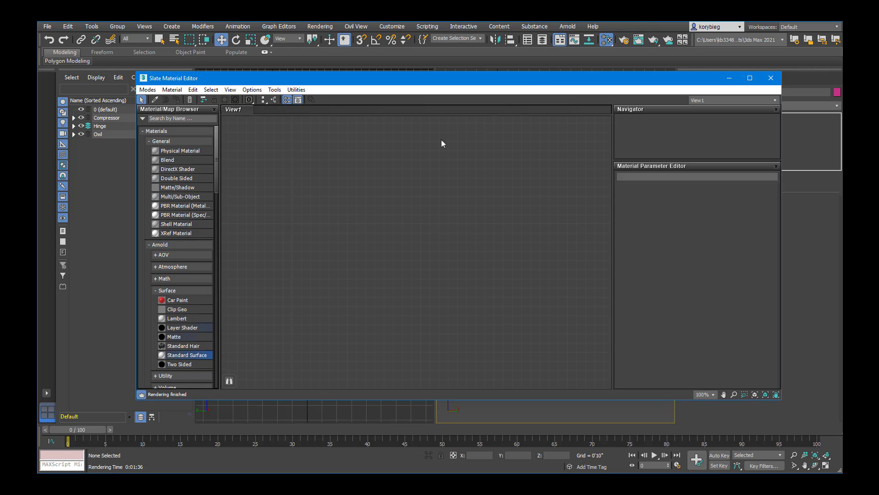
pyautogui.scroll(-1, 192, 296)
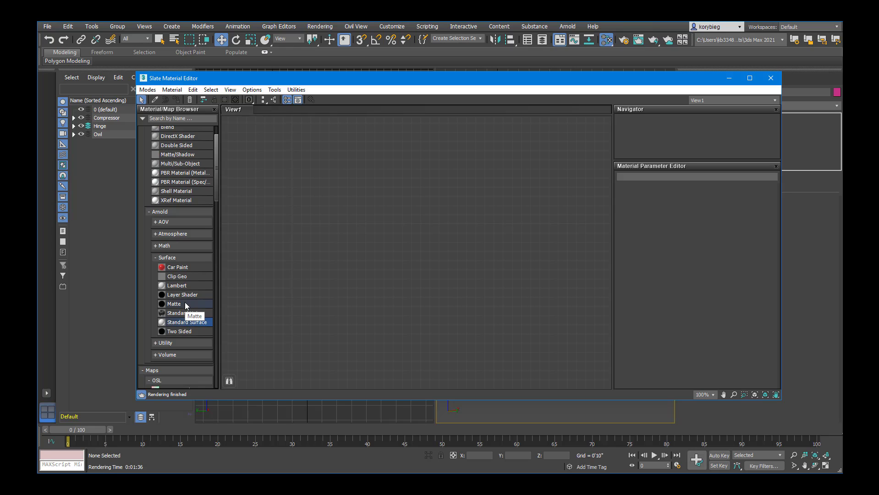
pyautogui.scroll(1, 185, 305)
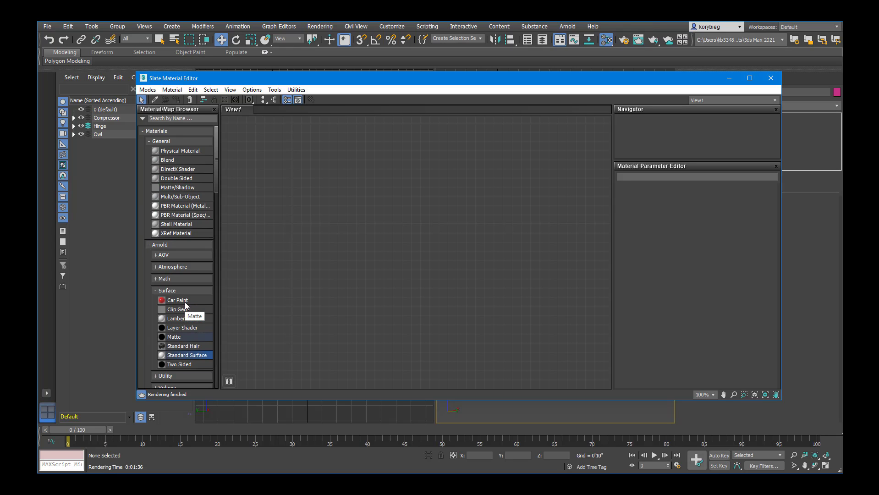
# - Expand Materials > Arnold > Surface in the browser to list Arnold surface shaders
pyautogui.click(148, 133)
pyautogui.click(146, 144)
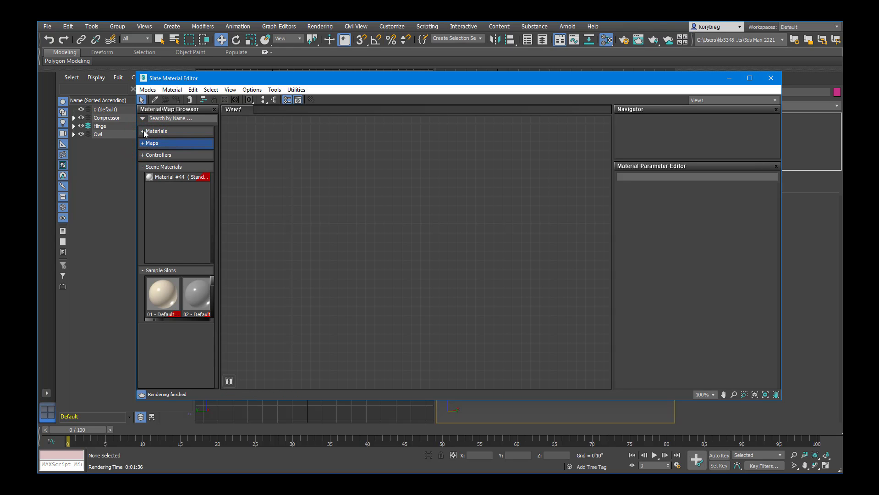
pyautogui.click(143, 130)
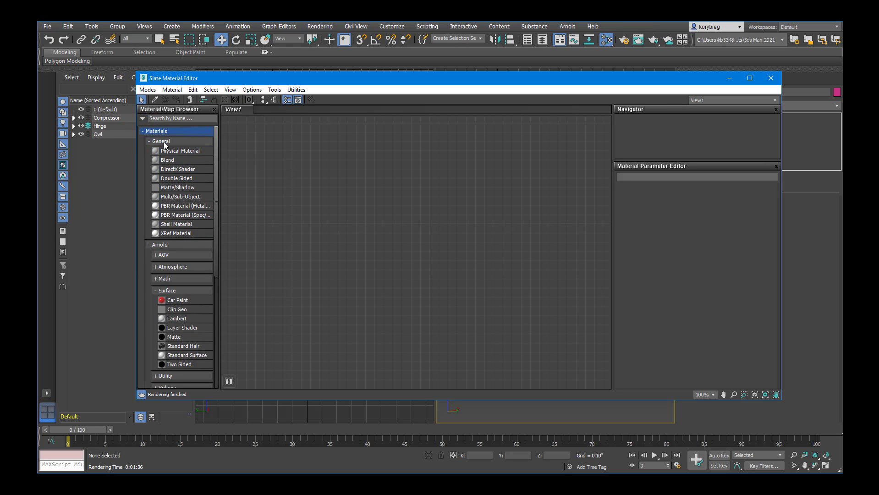
pyautogui.click(149, 246)
pyautogui.click(149, 246)
# - Create an Arnold Standard Surface node, Material #45, then frame and select it in View1
pyautogui.doubleClick(184, 356)
pyautogui.scroll(-3, 411, 136)
pyautogui.moveTo(407, 136); pyautogui.dragTo(435, 129)
pyautogui.scroll(5, 417, 209)
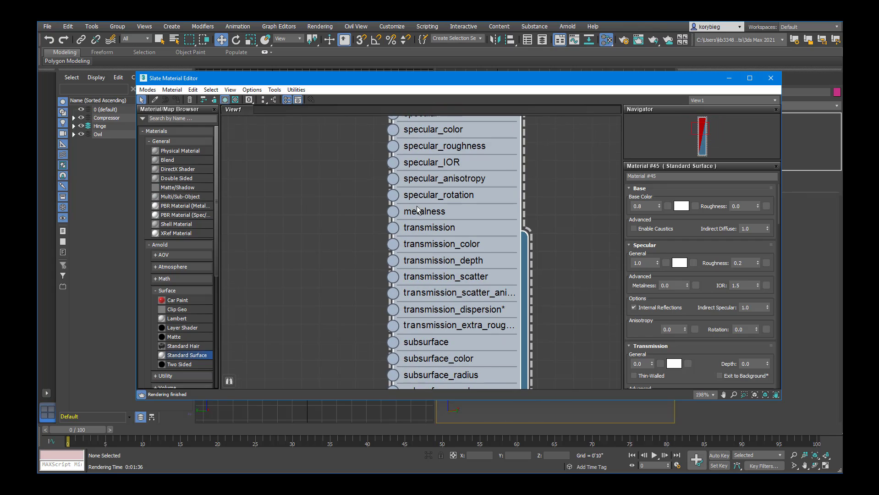
pyautogui.scroll(3, 417, 206)
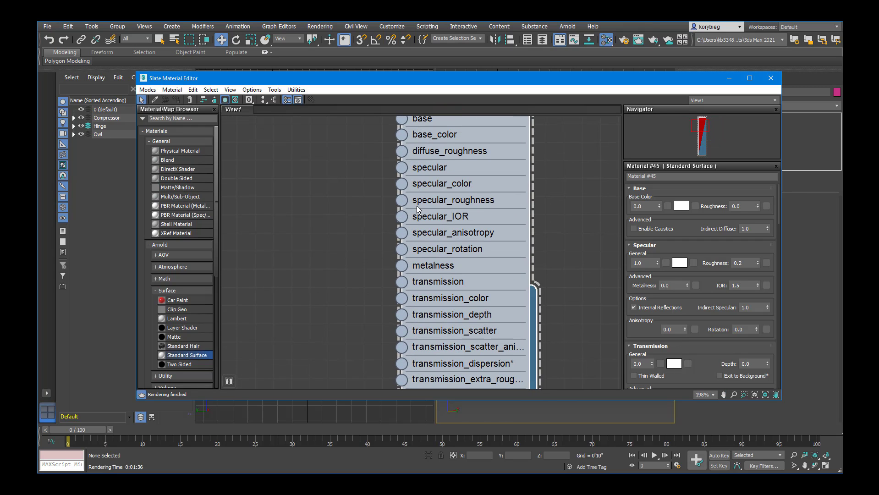
pyautogui.scroll(3, 417, 206)
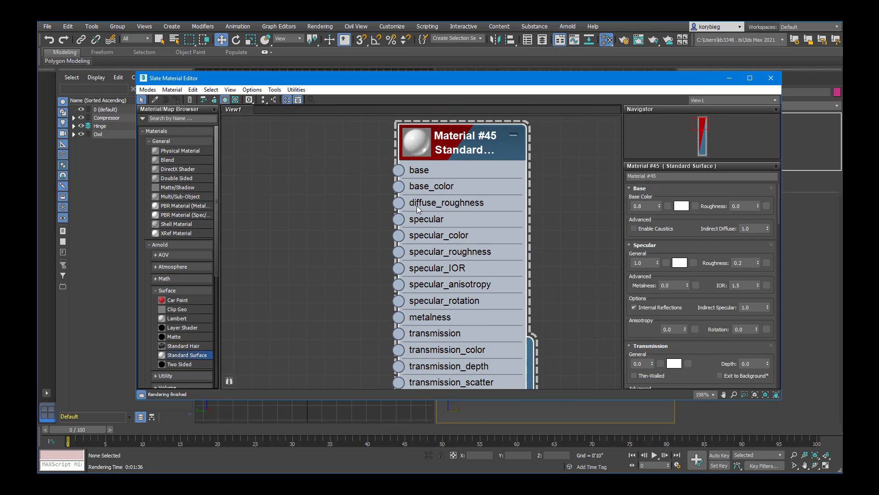
pyautogui.scroll(1, 417, 206)
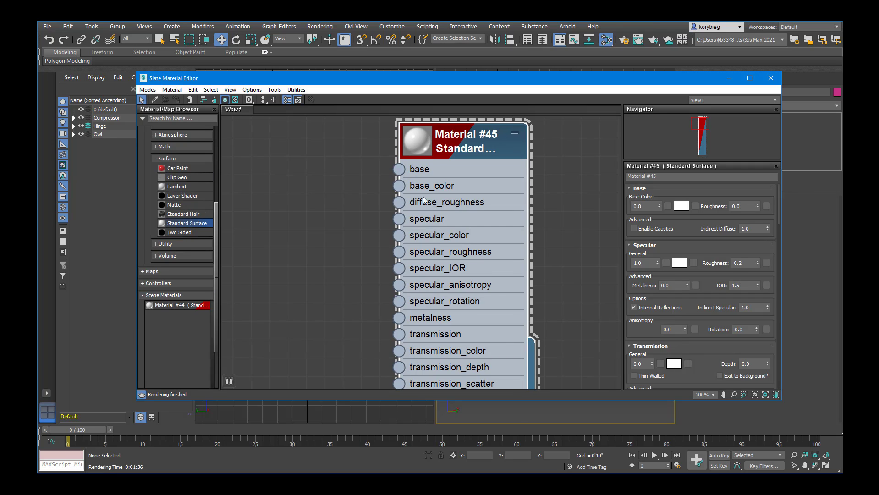
pyautogui.click(454, 150)
# - Assign Material #45 to all three selected model groups, replacing Material #44, and close Slate
pyautogui.moveTo(470, 136); pyautogui.dragTo(434, 137)
pyautogui.moveTo(440, 82); pyautogui.dragTo(220, 40)
pyautogui.moveTo(620, 401); pyautogui.dragTo(461, 254)
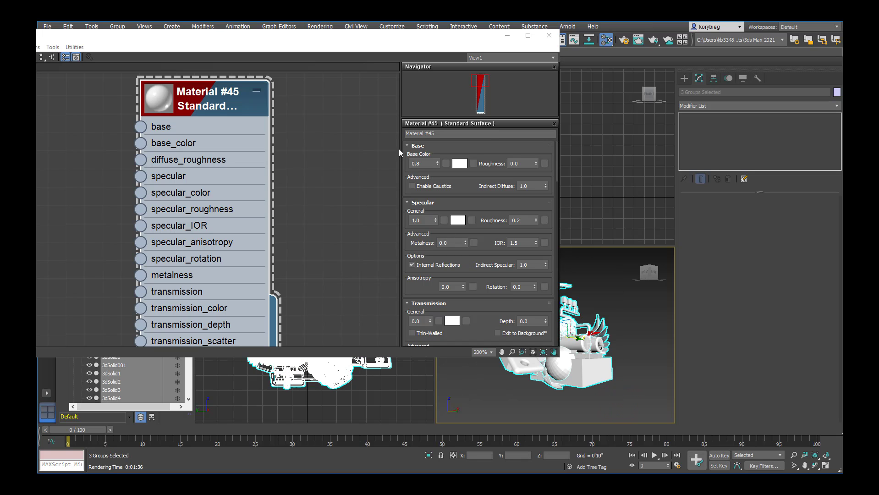
pyautogui.click(337, 41)
pyautogui.moveTo(372, 40); pyautogui.dragTo(675, 89)
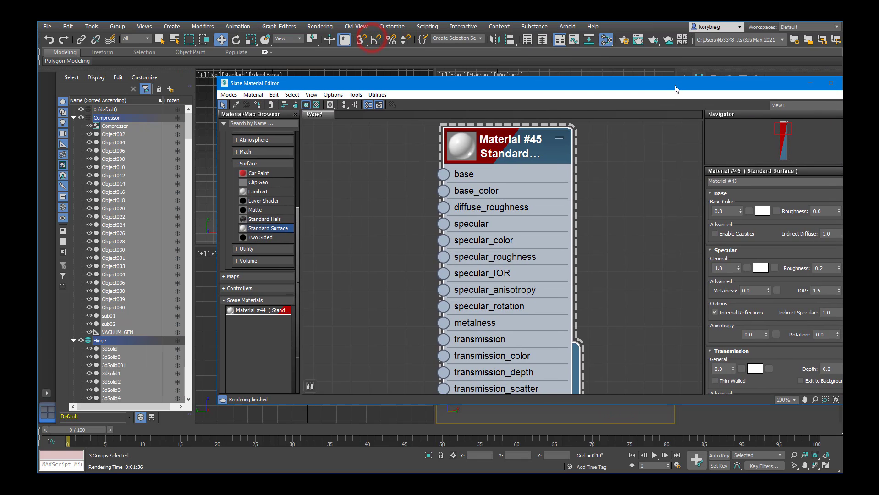
pyautogui.click(258, 105)
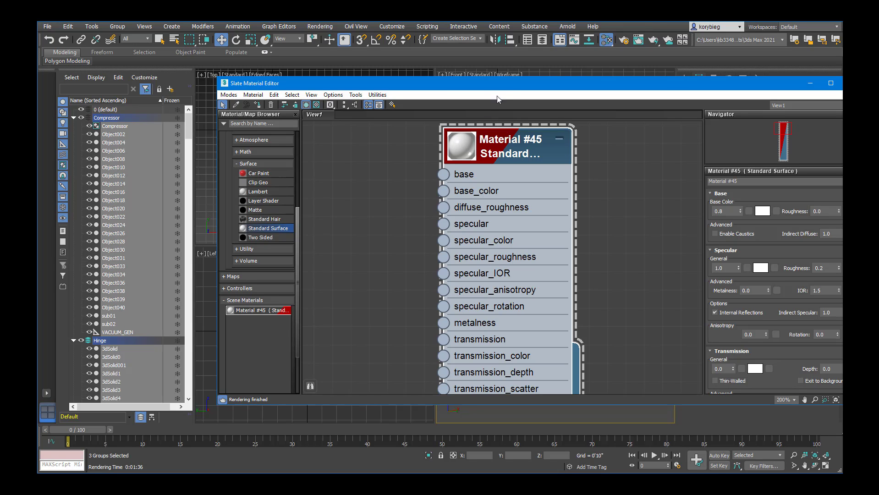
pyautogui.moveTo(520, 85); pyautogui.dragTo(323, 113)
pyautogui.click(657, 112)
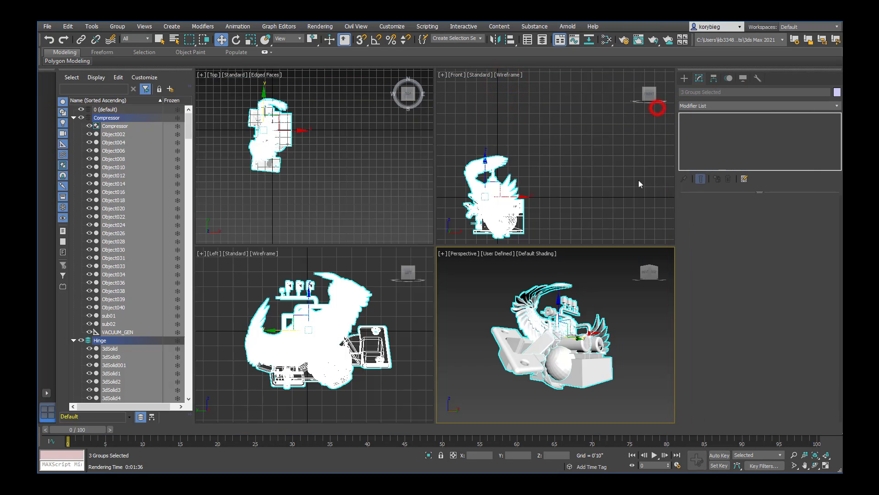
# - Clear the selection and choose Arnold Light from the Arnold category in Create > Lights
pyautogui.click(604, 299)
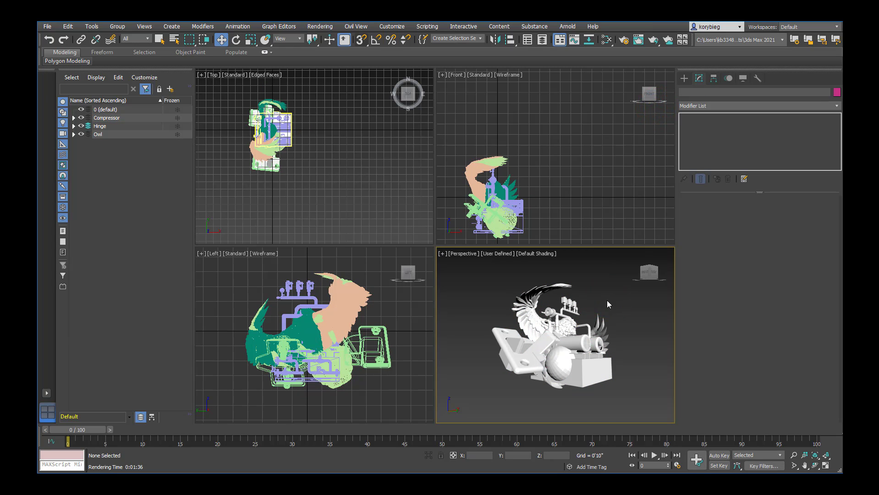
pyautogui.click(684, 79)
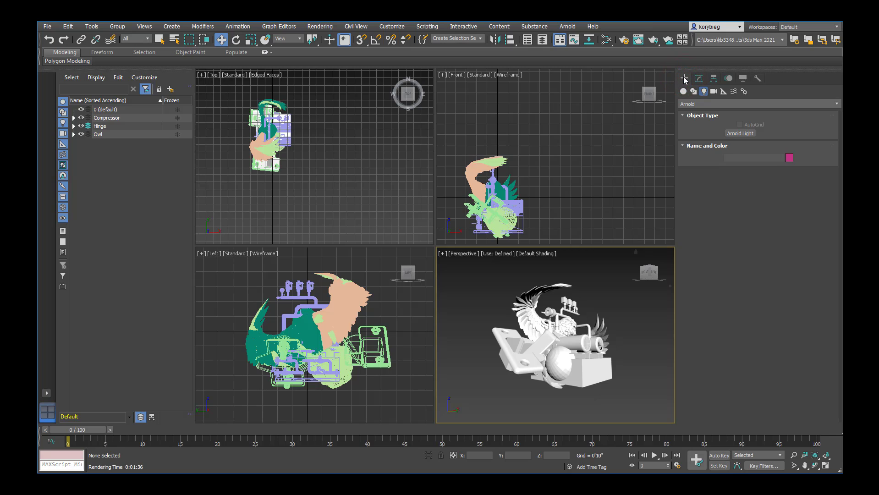
pyautogui.click(696, 104)
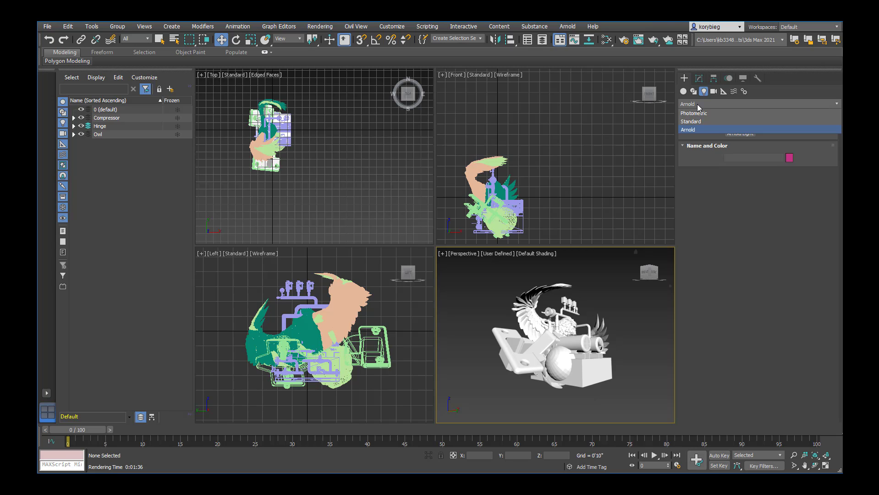
pyautogui.click(694, 128)
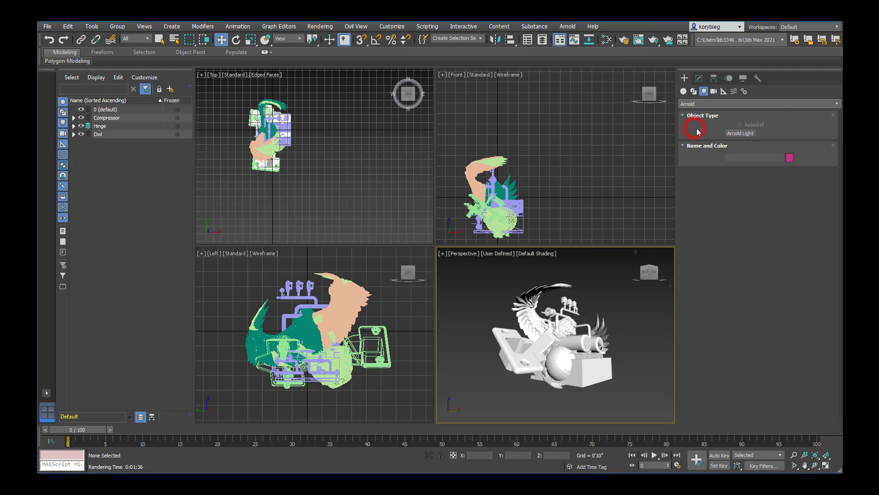
# - Create a targeted Arnold light, ArnoldLight001, in the Front view after undoing a misplaced first attempt
pyautogui.click(746, 133)
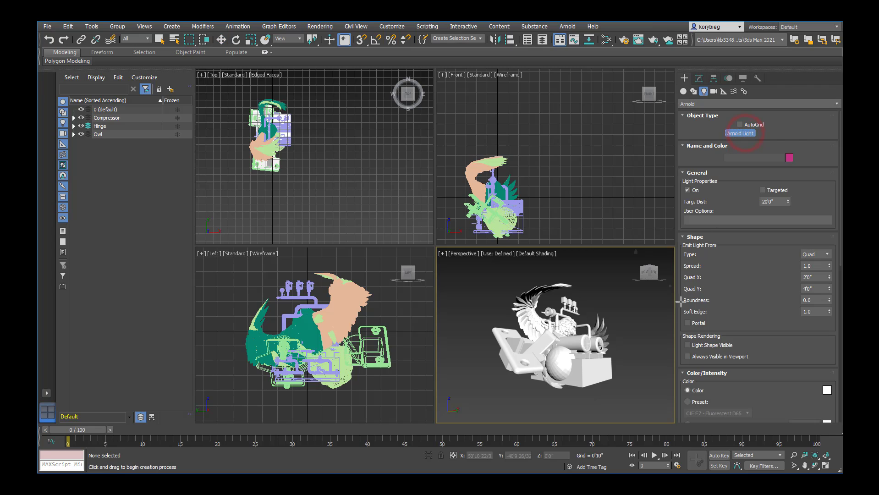
pyautogui.click(650, 381)
pyautogui.moveTo(602, 373); pyautogui.dragTo(733, 393)
pyautogui.hotkey('ctrl', 'z')
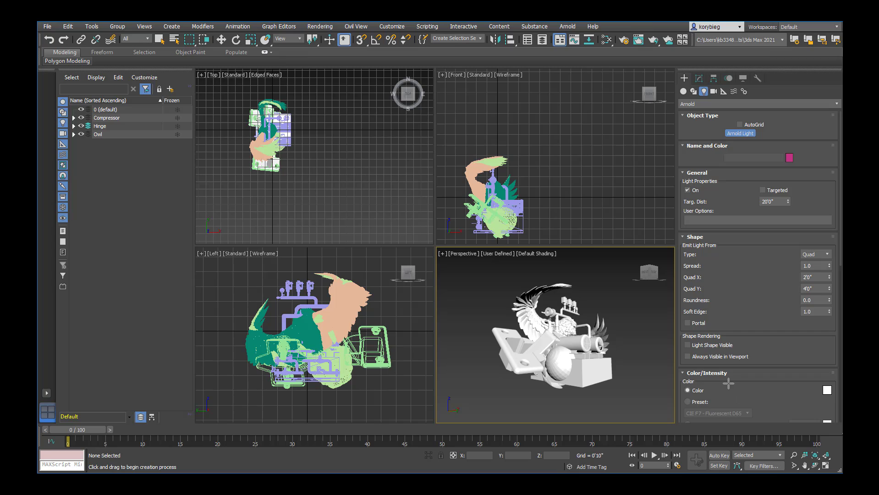
pyautogui.click(594, 101)
pyautogui.moveTo(525, 190); pyautogui.dragTo(507, 201)
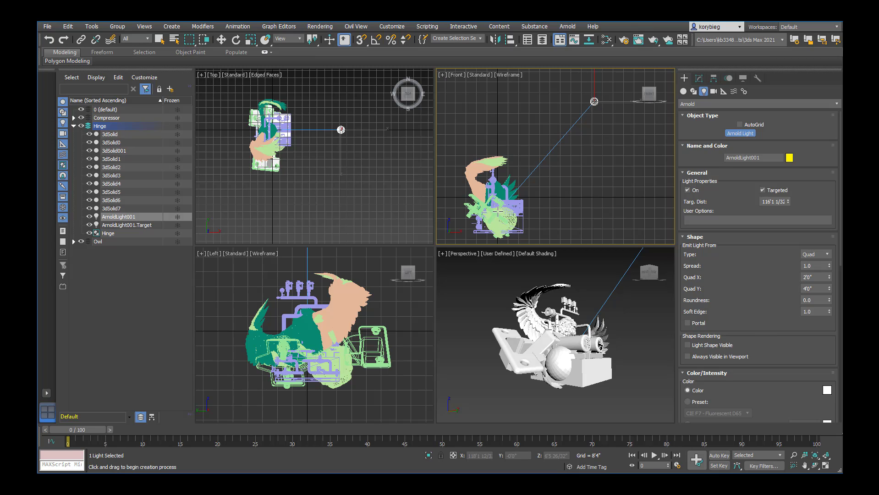
# - Raise ArnoldLight001 above the model and shift it into position in the Top view
pyautogui.click(221, 39)
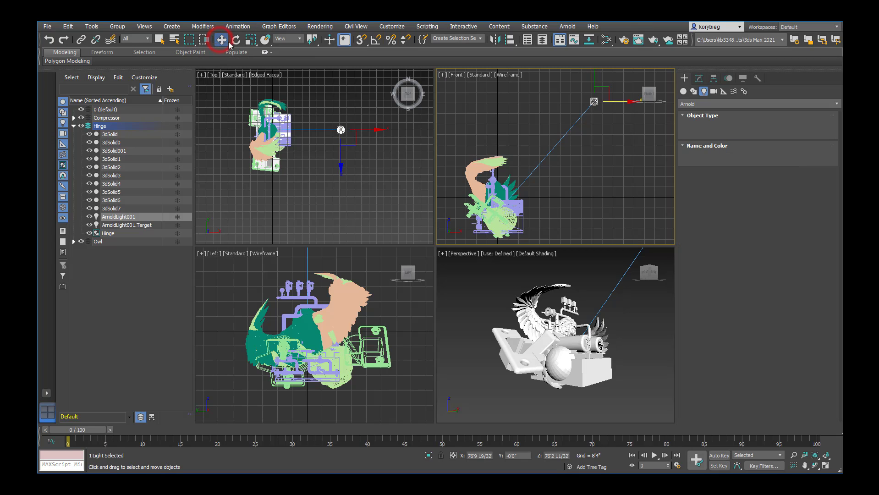
pyautogui.scroll(-5, 549, 161)
pyautogui.click(576, 152)
pyautogui.click(572, 133)
pyautogui.scroll(5, 577, 134)
pyautogui.scroll(-3, 582, 133)
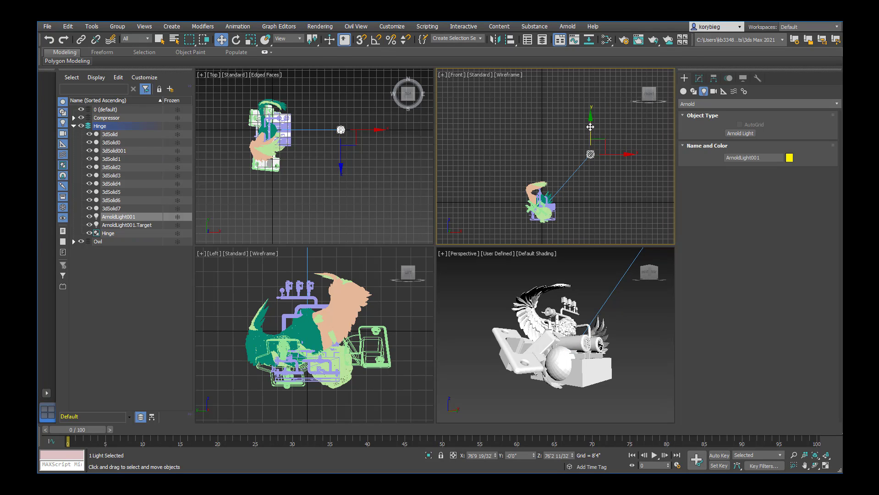
pyautogui.moveTo(588, 122); pyautogui.dragTo(637, 140)
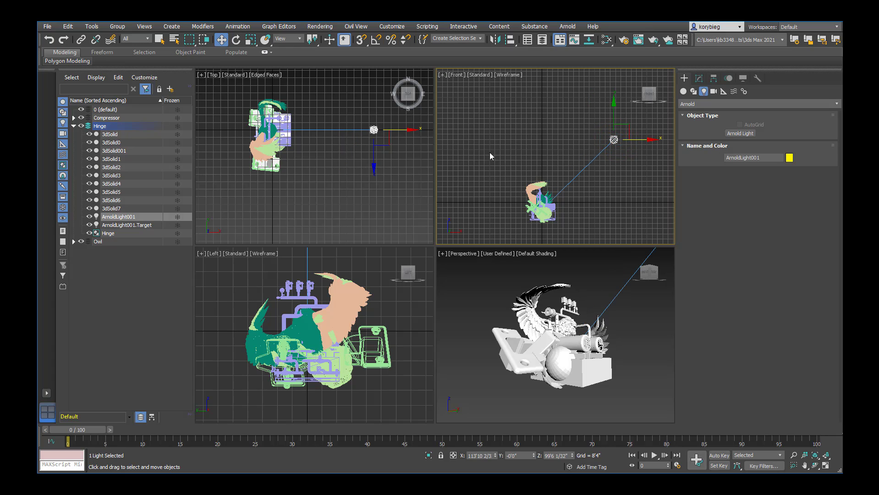
pyautogui.rightClick(373, 163)
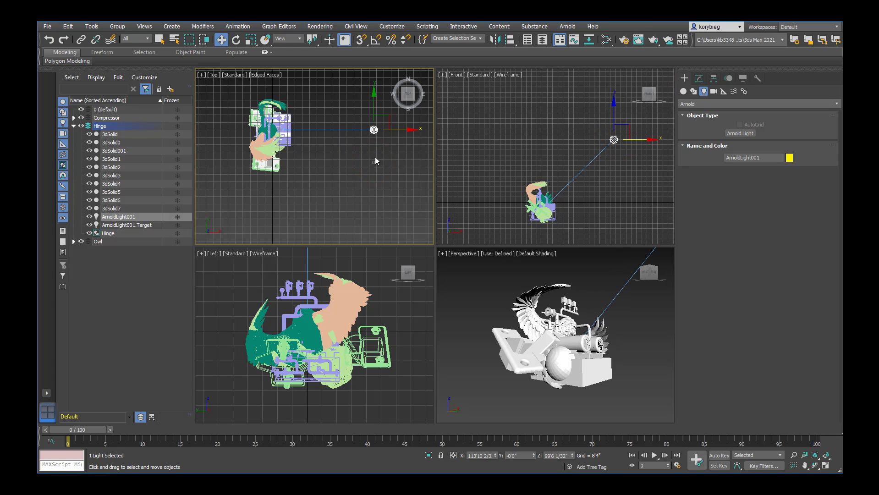
pyautogui.moveTo(374, 157); pyautogui.dragTo(373, 126)
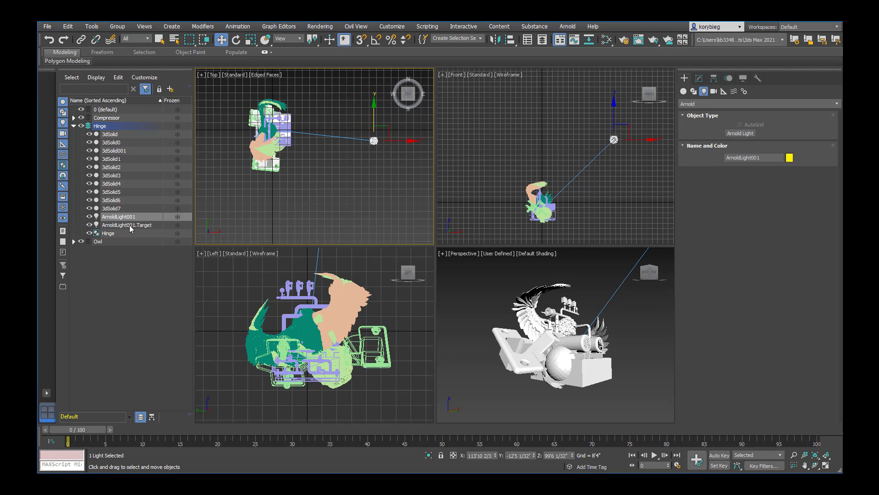
# - Create a new Scene Explorer layer named Light
pyautogui.click(170, 88)
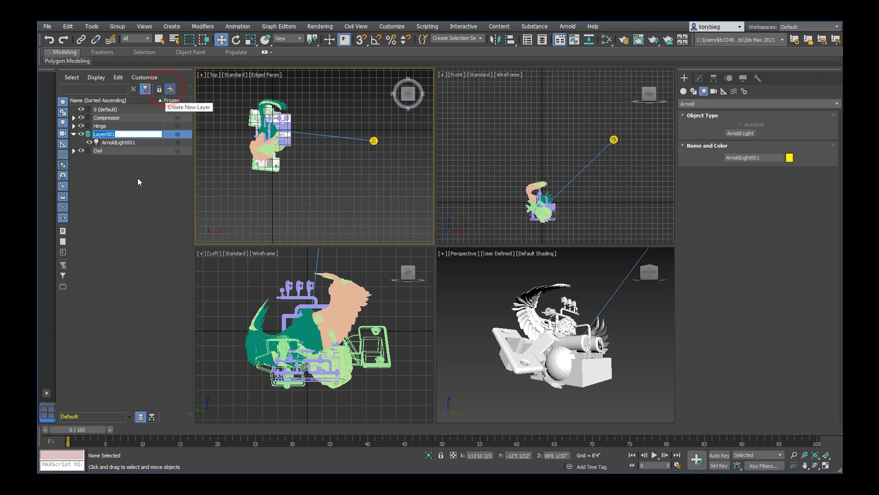
pyautogui.write('Light')
pyautogui.press('Return')
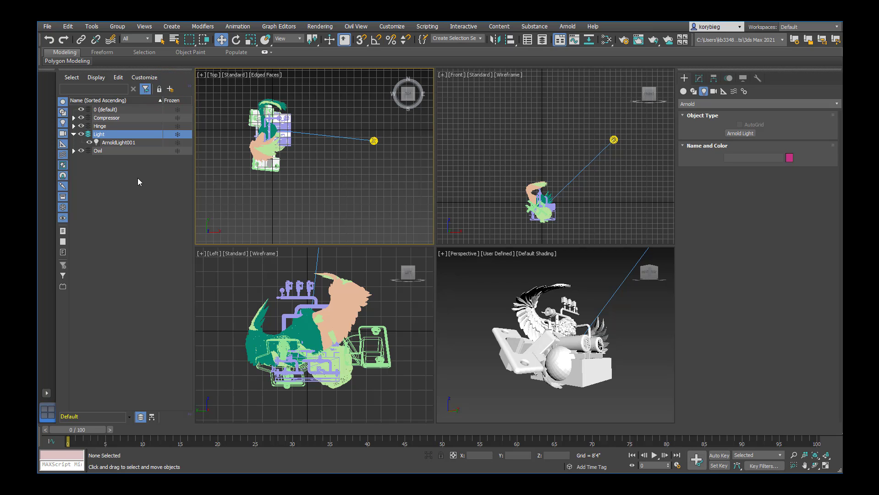
# - Move ArnoldLight001 and its target into the Light layer, and place the target on the model
pyautogui.click(342, 138)
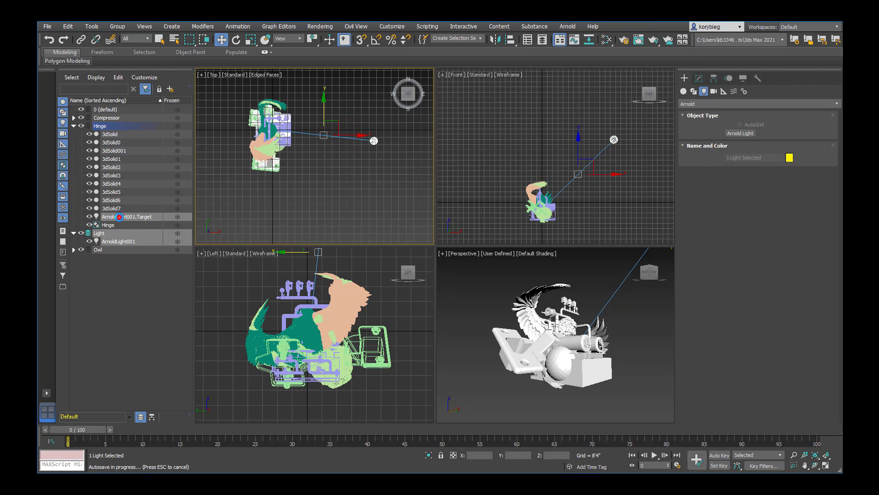
pyautogui.moveTo(124, 216); pyautogui.dragTo(110, 236)
pyautogui.moveTo(120, 216); pyautogui.dragTo(122, 244)
pyautogui.click(122, 277)
pyautogui.click(128, 217)
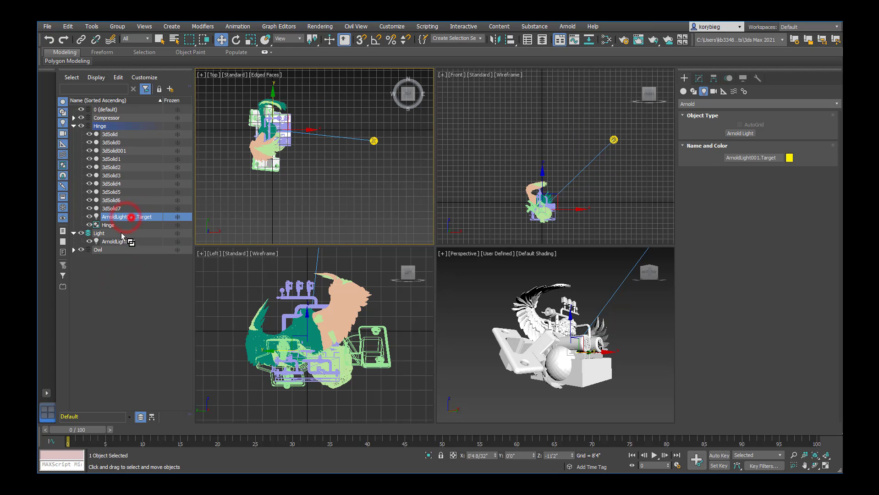
pyautogui.moveTo(109, 216); pyautogui.dragTo(97, 231)
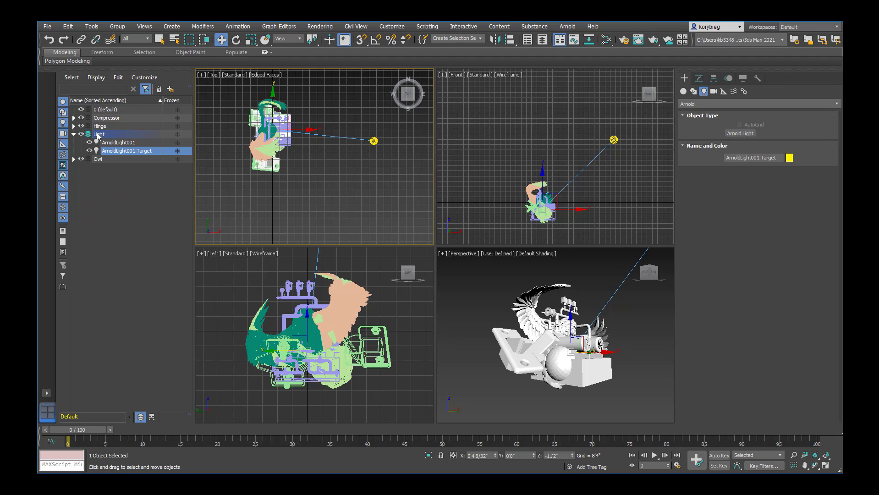
pyautogui.moveTo(273, 100); pyautogui.dragTo(267, 101)
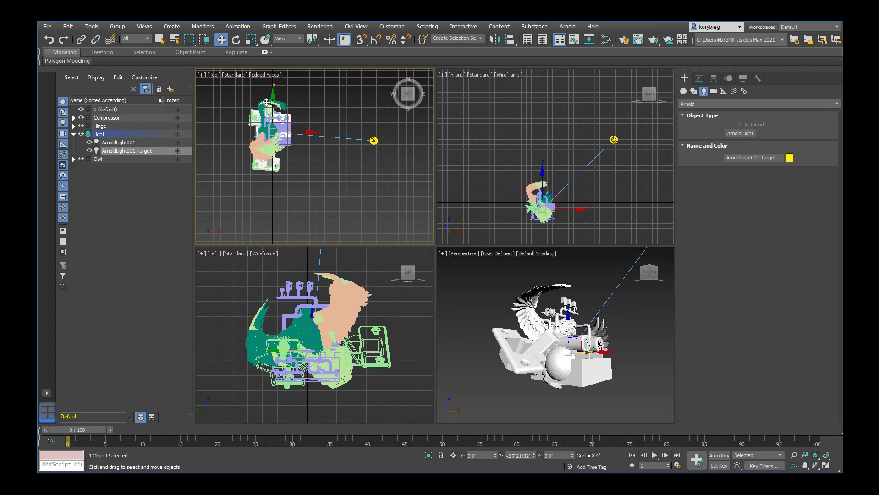
pyautogui.click(597, 269)
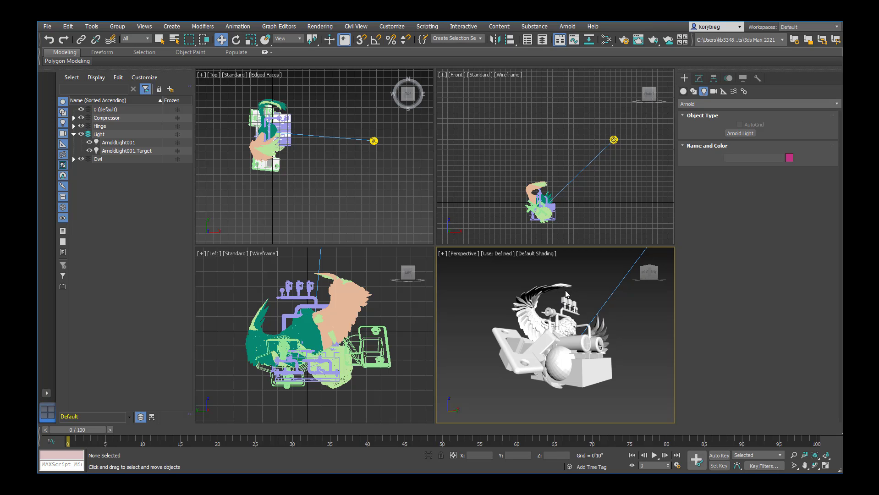
# - Place a targeted Physical camera, PhysCamera001, by dragging toward the model in the Top view
pyautogui.click(713, 91)
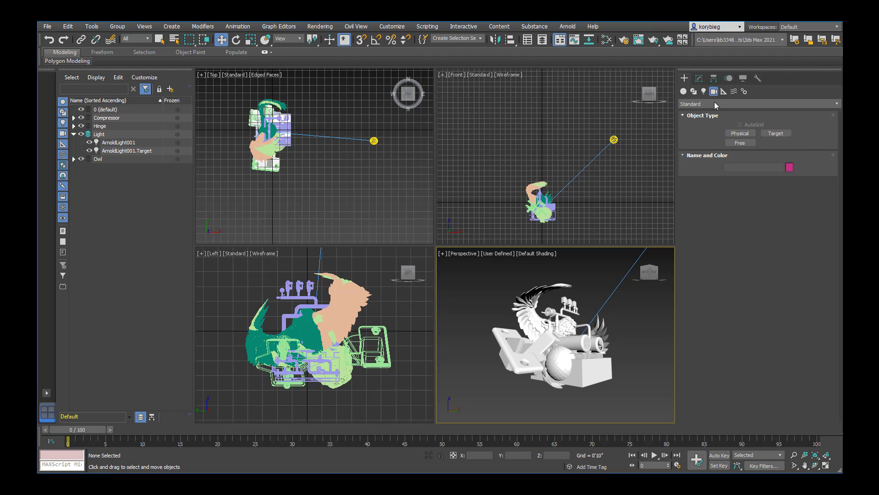
pyautogui.click(737, 134)
pyautogui.click(737, 134)
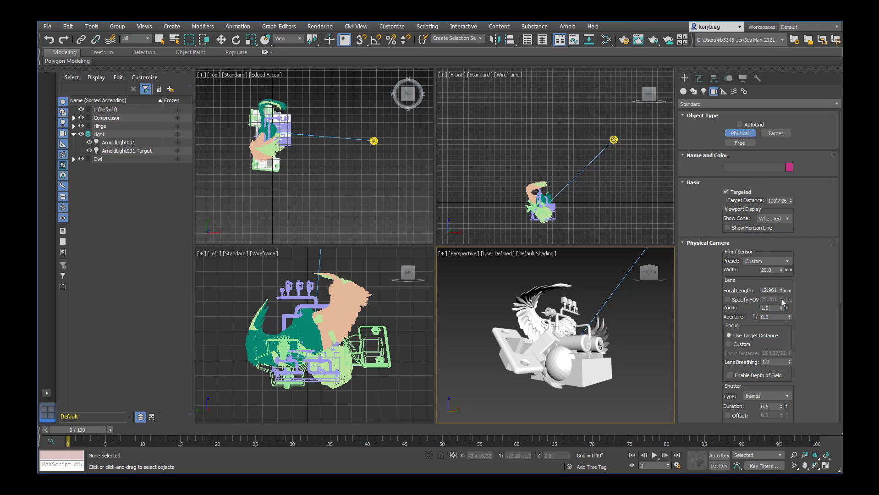
pyautogui.click(826, 466)
pyautogui.click(826, 466)
pyautogui.moveTo(361, 215); pyautogui.dragTo(277, 139)
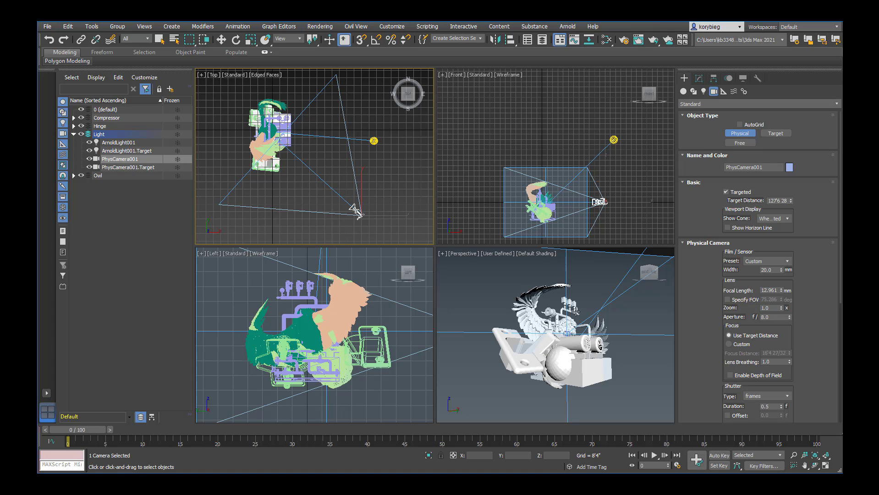
# - Create a physical camera from the current view via Create > Cameras
pyautogui.click(171, 27)
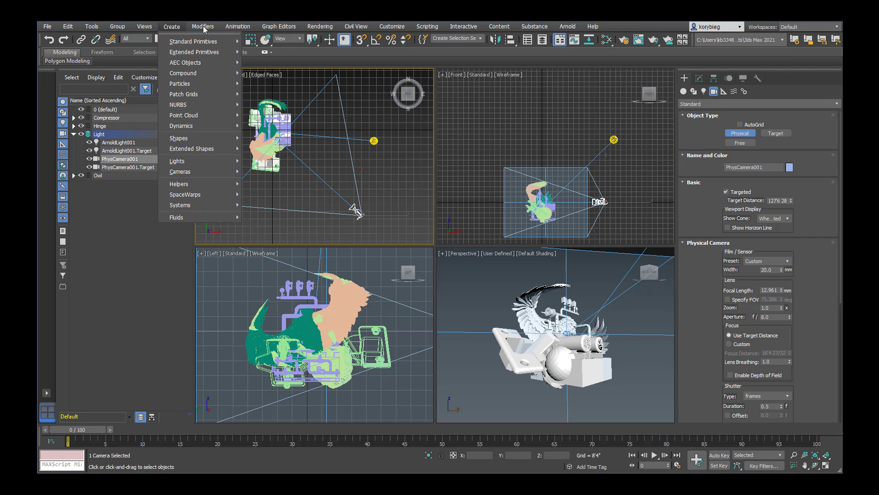
pyautogui.moveTo(206, 29)
pyautogui.press('Left')
pyautogui.press('Left')
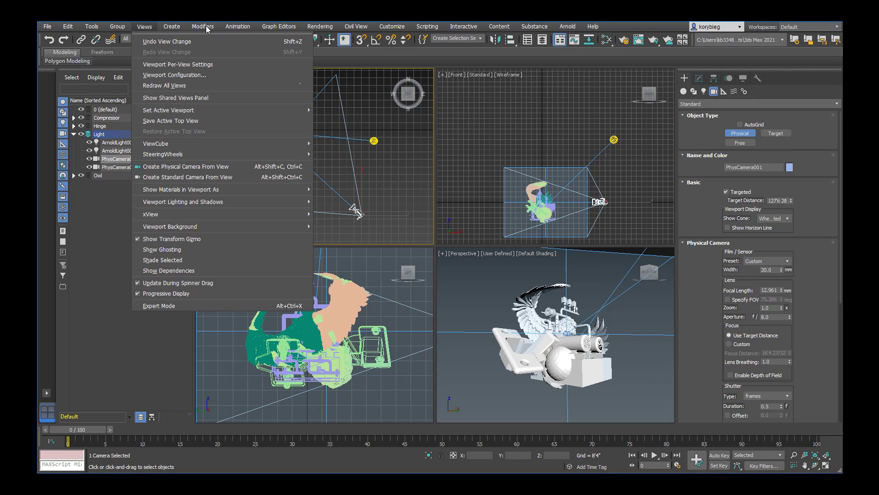
pyautogui.press('Right')
pyautogui.press('Down')
pyautogui.press('Right')
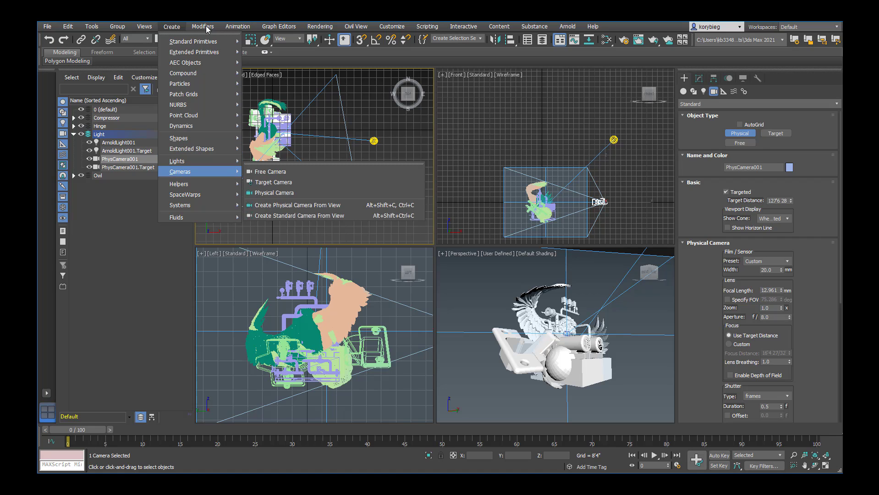
pyautogui.press('Down')
pyautogui.press('Down')
pyautogui.press('Down')
pyautogui.click(334, 210)
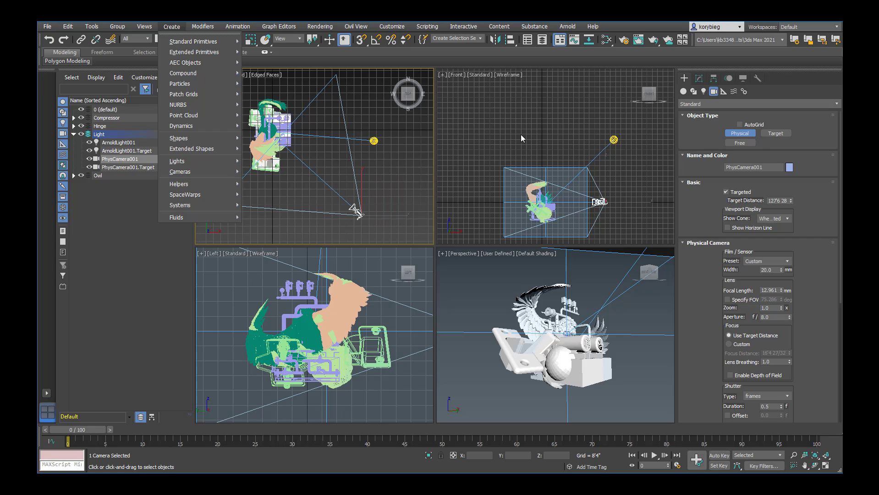
pyautogui.click(360, 206)
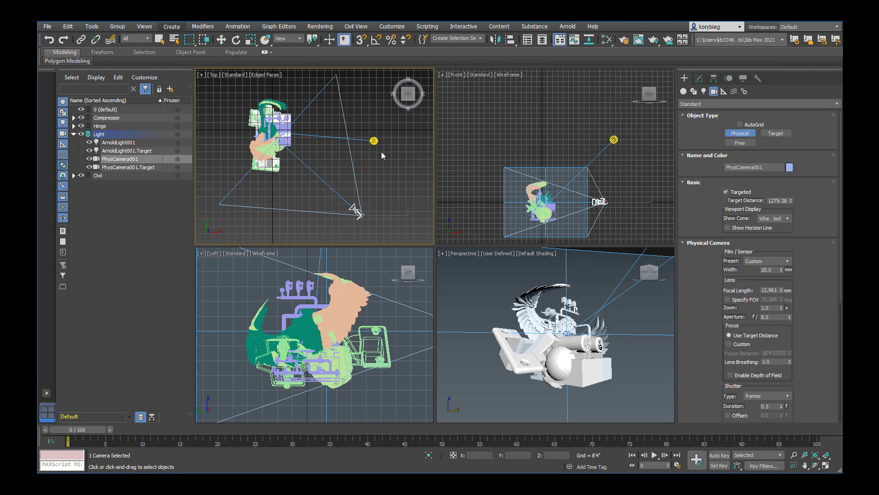
pyautogui.click(391, 26)
pyautogui.click(438, 21)
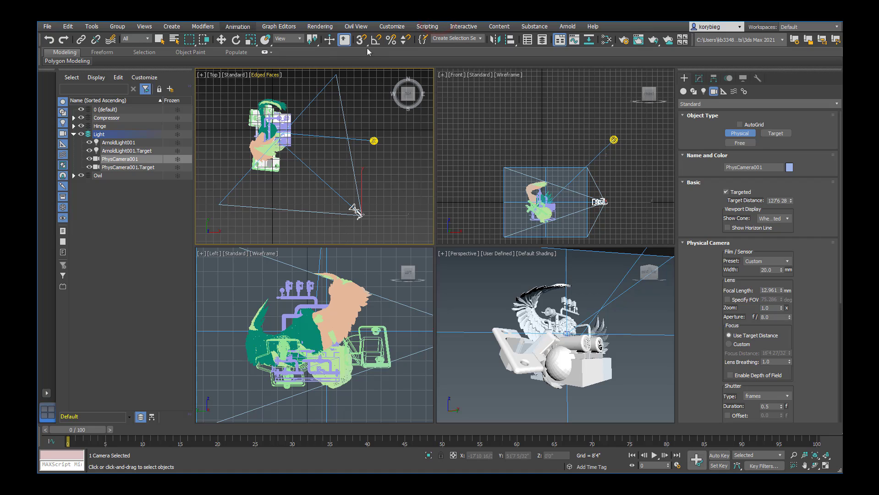
# - Select PhysCamera001 in the Scene Explorer and move it to a new spot in the Top view
pyautogui.click(120, 167)
pyautogui.click(120, 159)
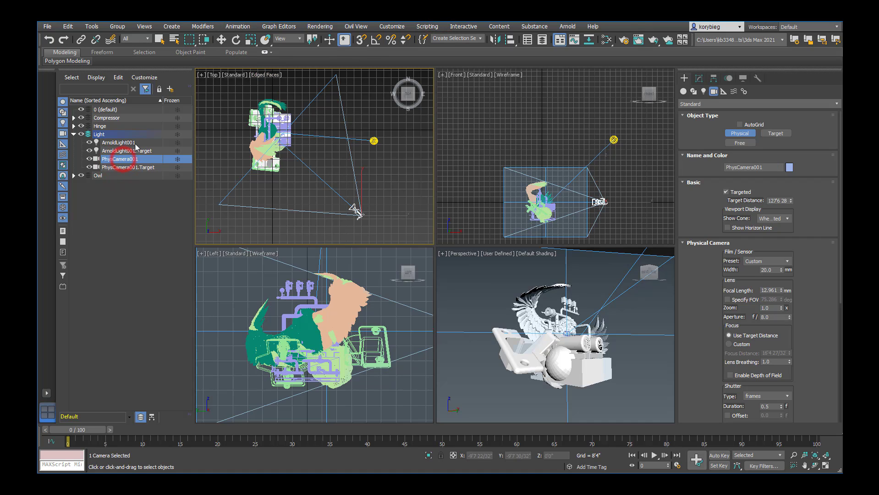
pyautogui.click(221, 39)
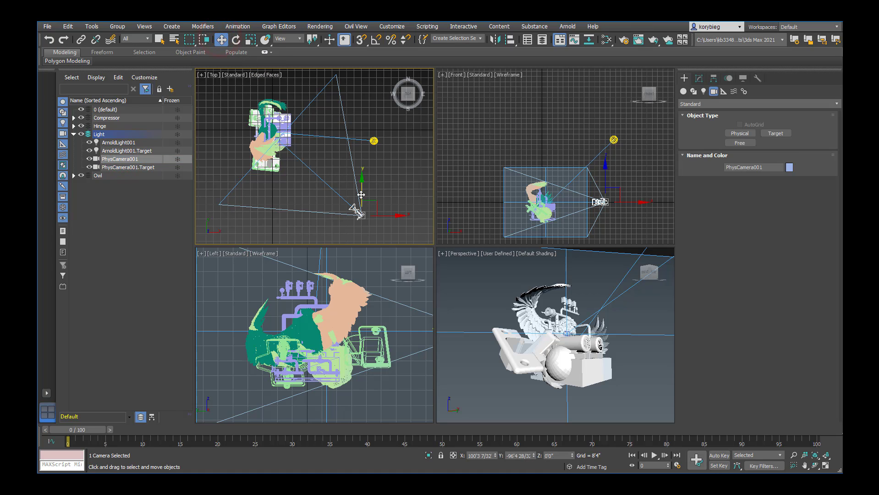
pyautogui.click(361, 194)
pyautogui.moveTo(361, 180); pyautogui.dragTo(381, 203)
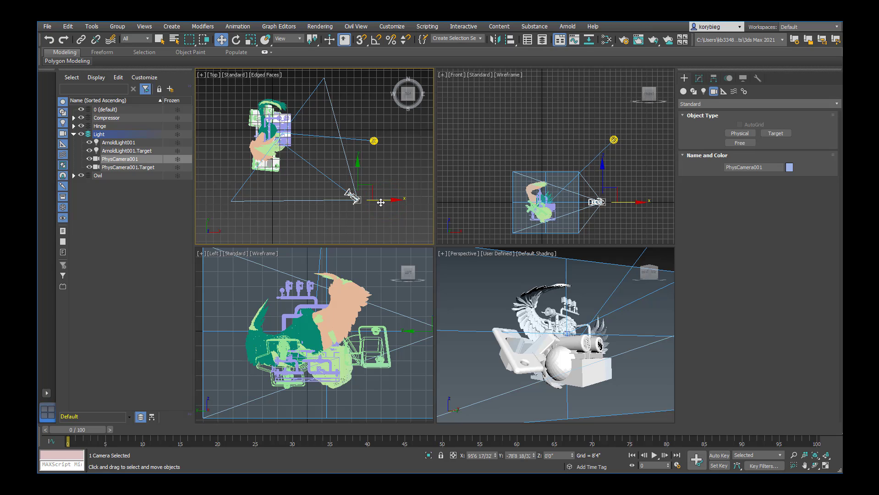
# - Switch the Perspective viewport to PhysCamera001 and shift the camera along its Y axis
pyautogui.click(463, 253)
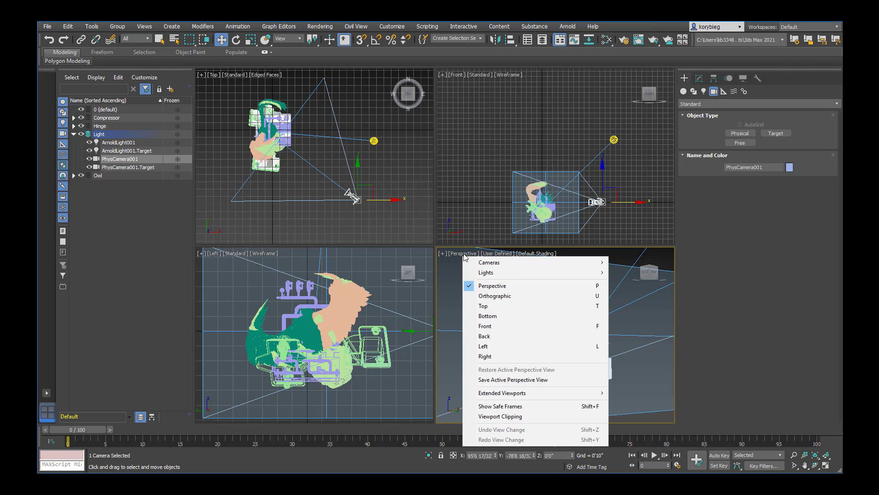
pyautogui.press('Down')
pyautogui.press('Right')
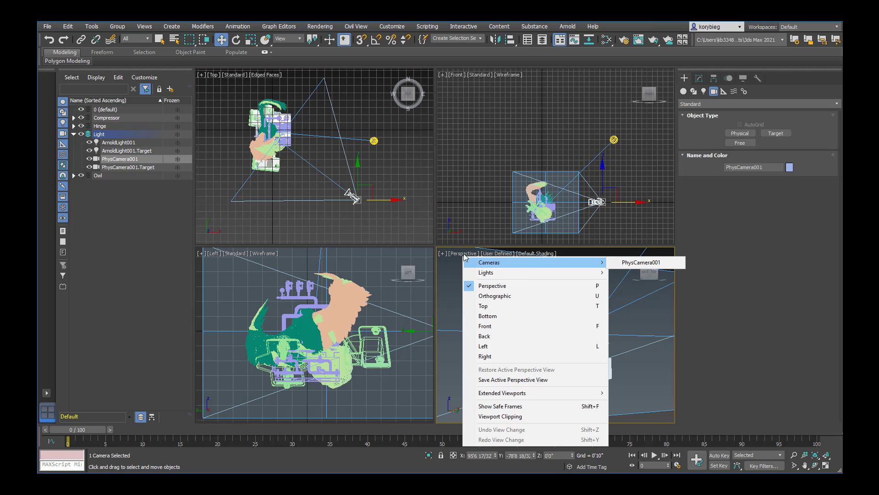
pyautogui.click(644, 264)
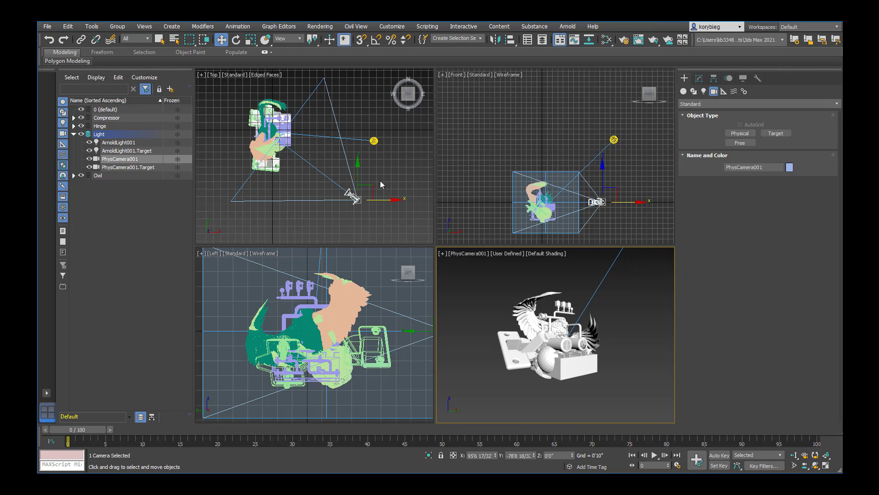
pyautogui.moveTo(357, 174); pyautogui.dragTo(363, 192)
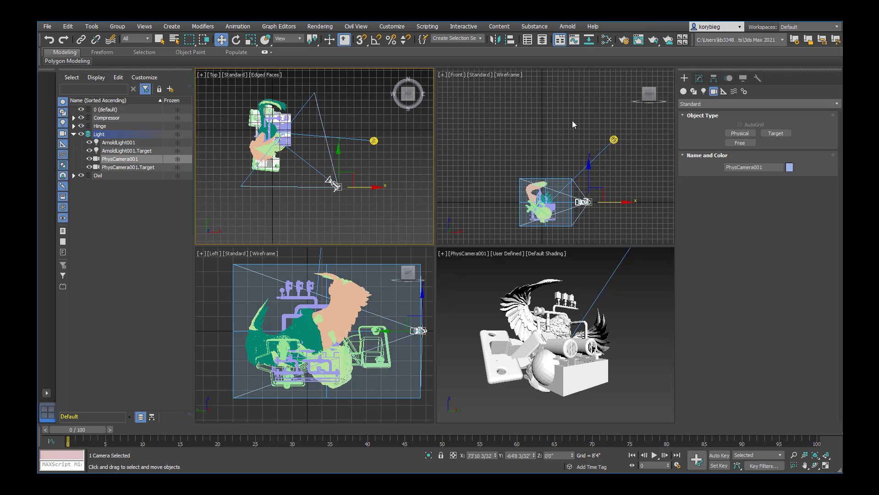
# - Try PhysCamera001 focal lengths of 15, 35 and 24 mm, settling on 21 mm
pyautogui.click(699, 78)
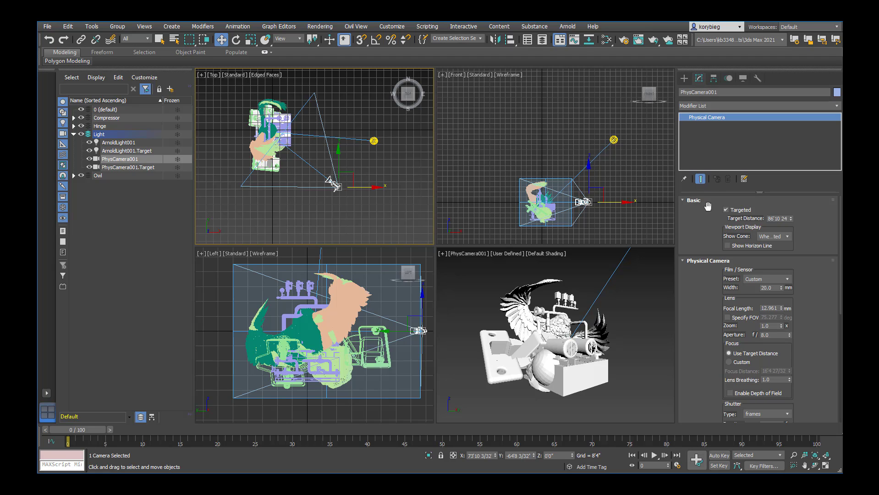
pyautogui.moveTo(715, 287)
pyautogui.mouseDown()
pyautogui.moveTo(708, 276)
pyautogui.moveTo(708, 283)
pyautogui.mouseUp()
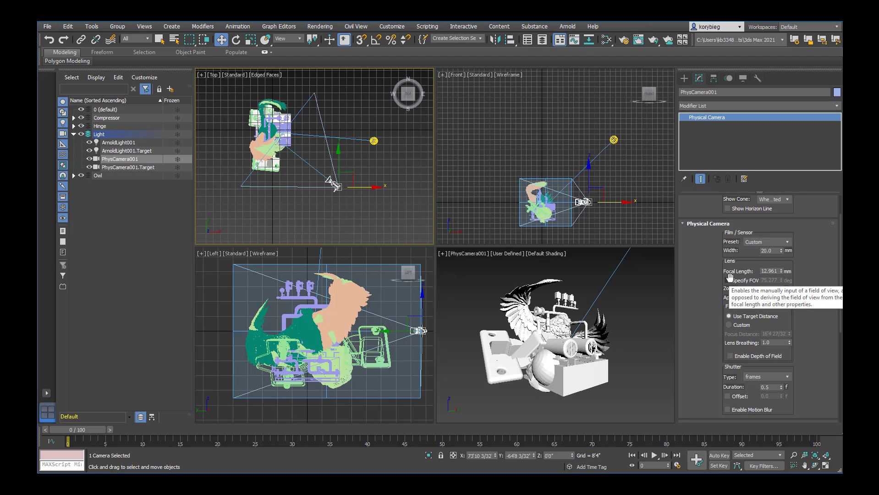
pyautogui.doubleClick(774, 270)
pyautogui.write('15')
pyautogui.press('Return')
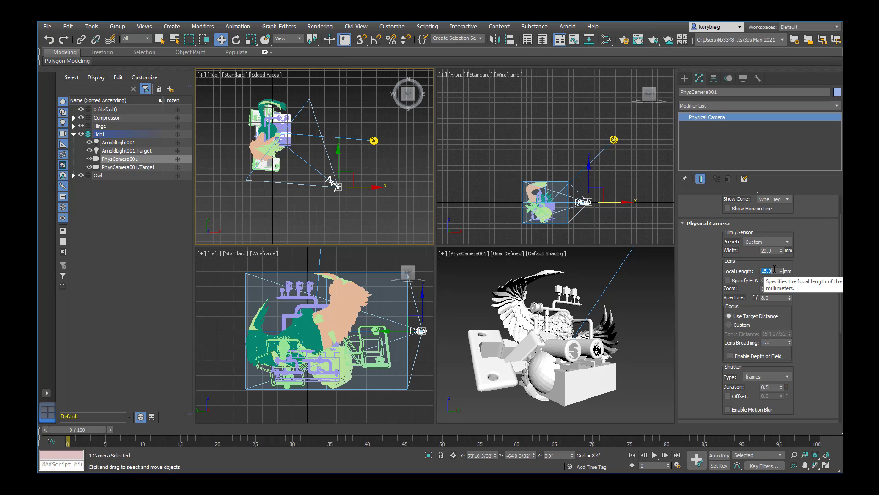
pyautogui.write('35')
pyautogui.press('Return')
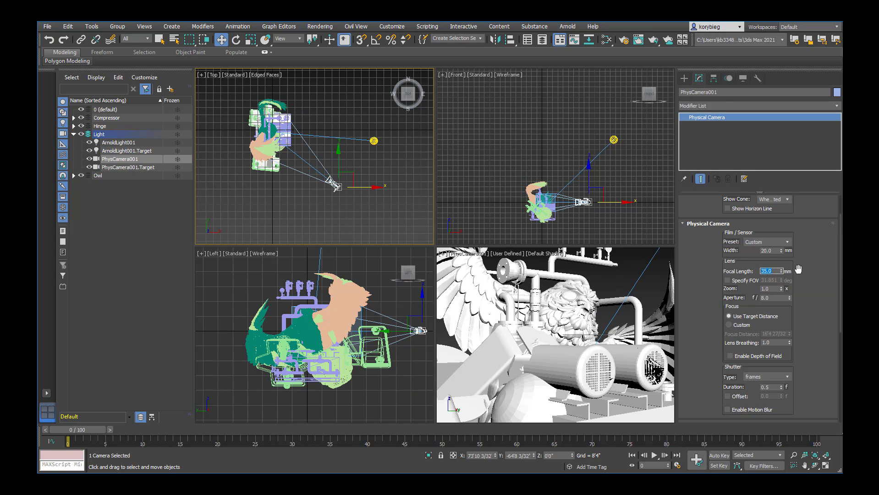
pyautogui.click(773, 271)
pyautogui.write('24')
pyautogui.press('Return')
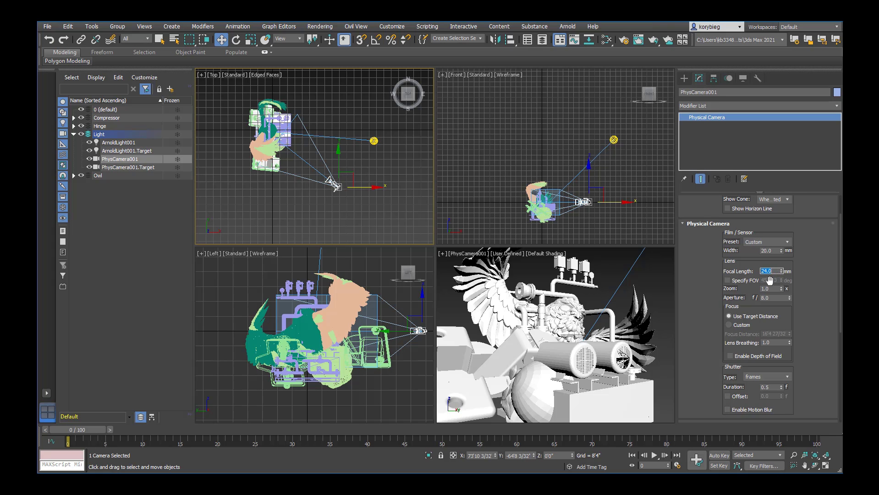
pyautogui.write('21')
pyautogui.press('Return')
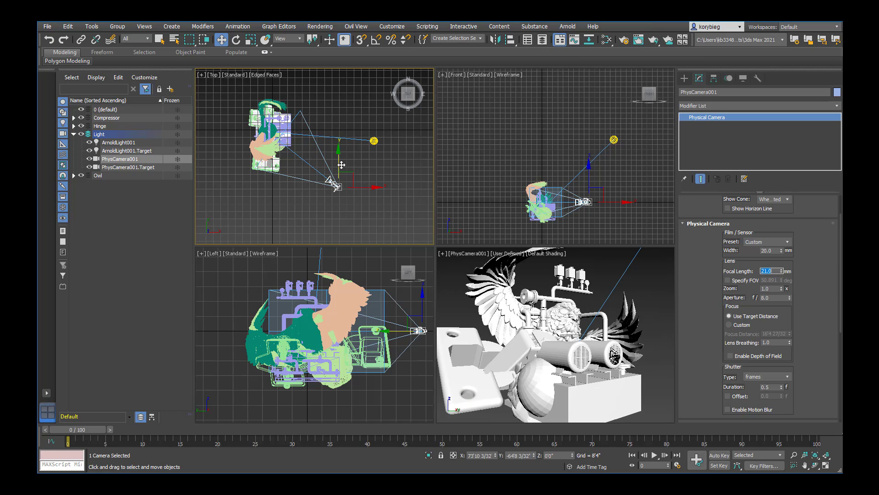
# - Nudge the camera slightly down in Y, review its Exposure settings, and deselect it
pyautogui.moveTo(341, 165); pyautogui.dragTo(363, 189)
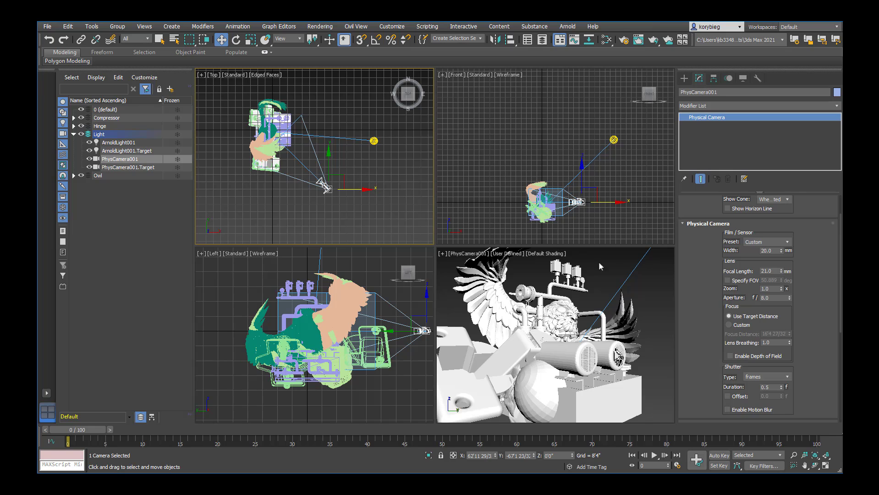
pyautogui.scroll(-5, 710, 297)
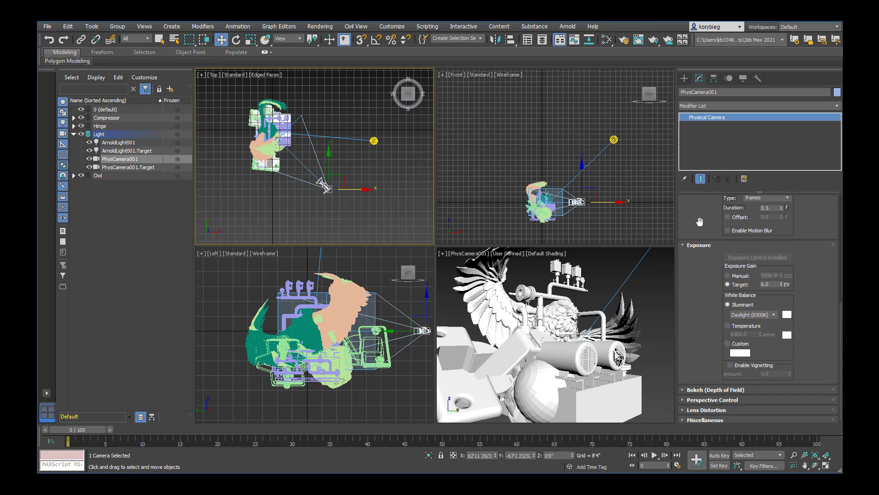
pyautogui.moveTo(700, 222); pyautogui.dragTo(699, 287)
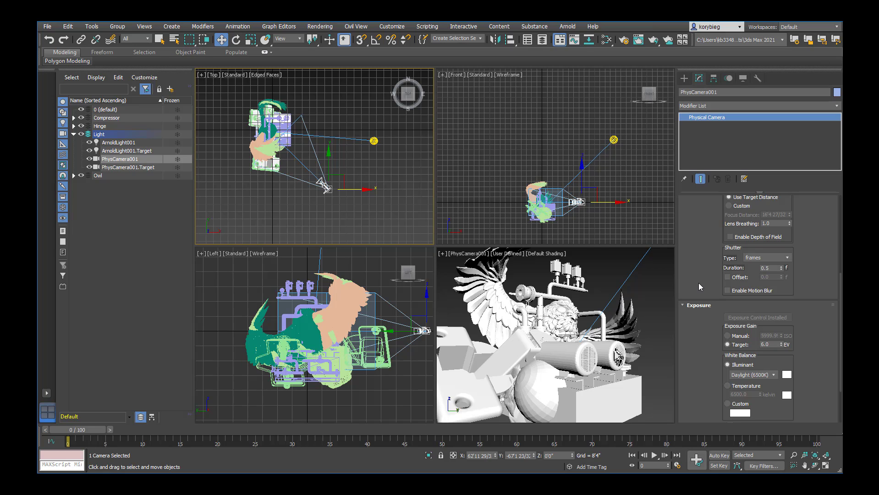
pyautogui.click(511, 157)
# - Maximize the PhysCamera001 viewport and turn on Show Safe Frames
pyautogui.click(613, 272)
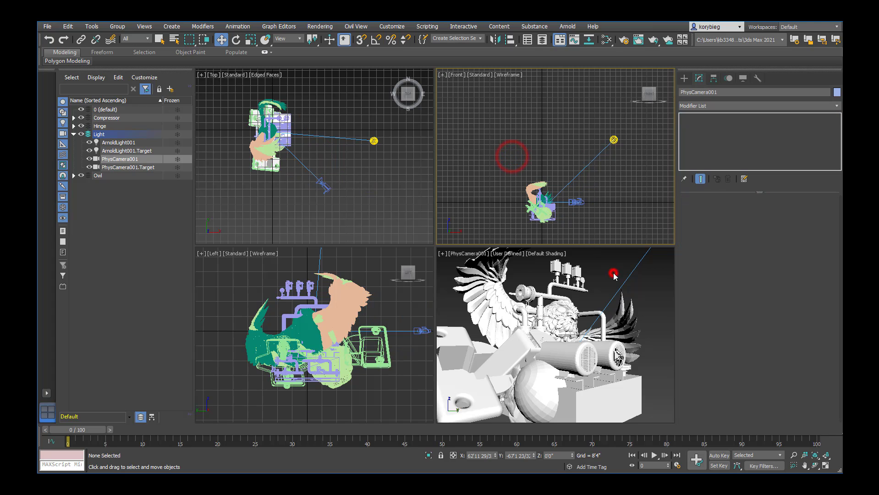
pyautogui.click(825, 465)
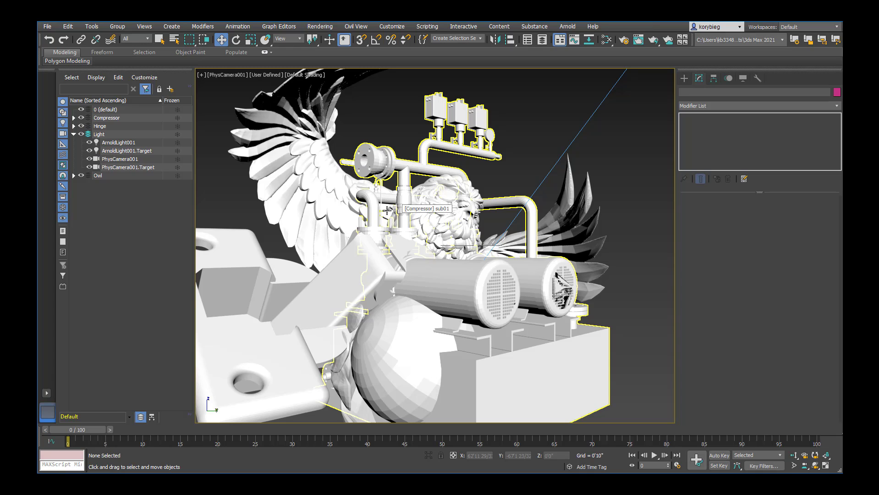
pyautogui.click(225, 74)
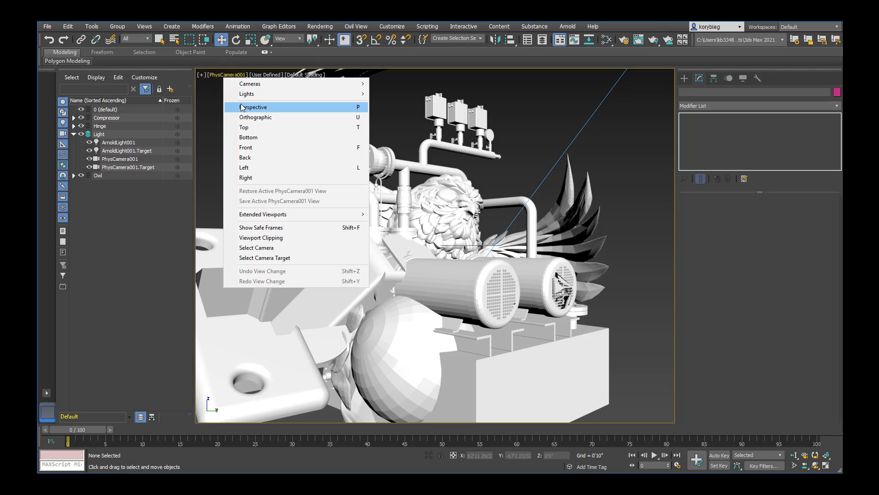
pyautogui.click(212, 75)
pyautogui.click(454, 95)
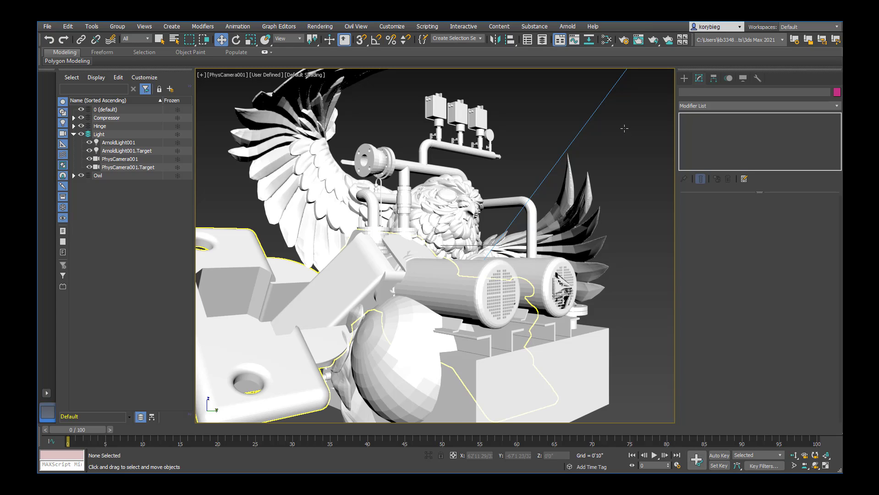
pyautogui.click(212, 76)
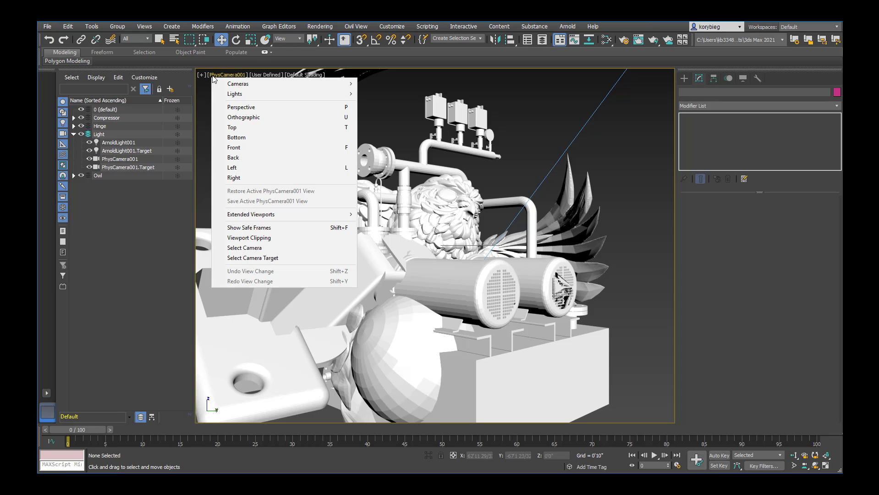
pyautogui.click(243, 228)
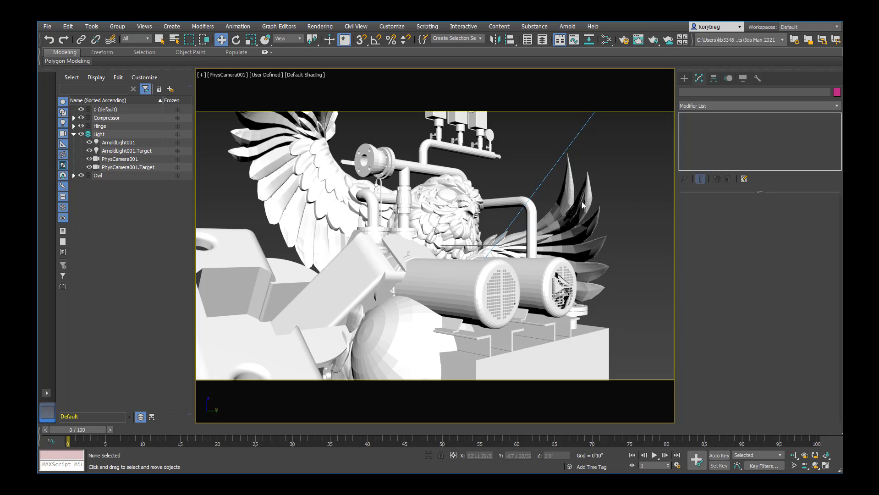
# - Open Arnold Render Setup on its Common tab, showing the 1280×720 output size
pyautogui.click(320, 26)
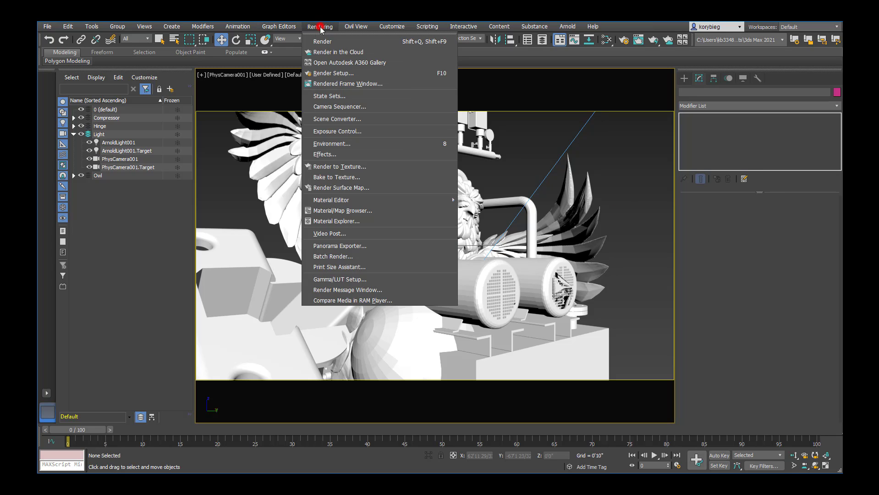
pyautogui.click(328, 73)
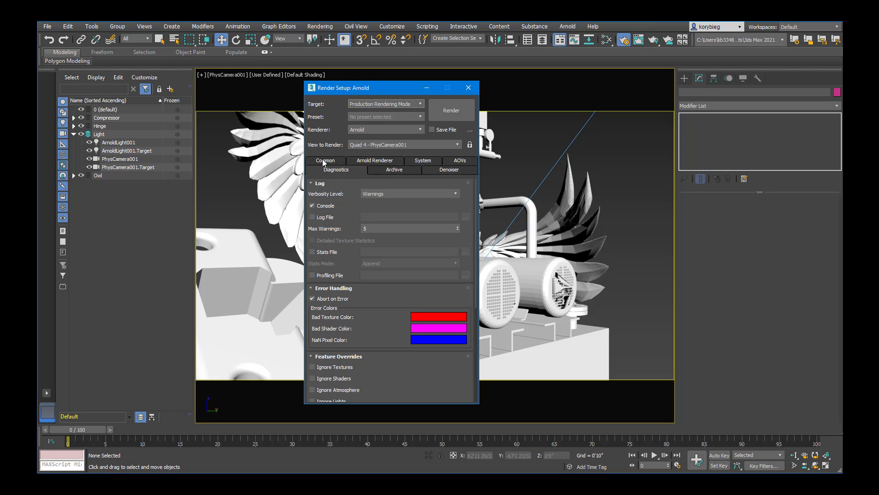
pyautogui.click(323, 161)
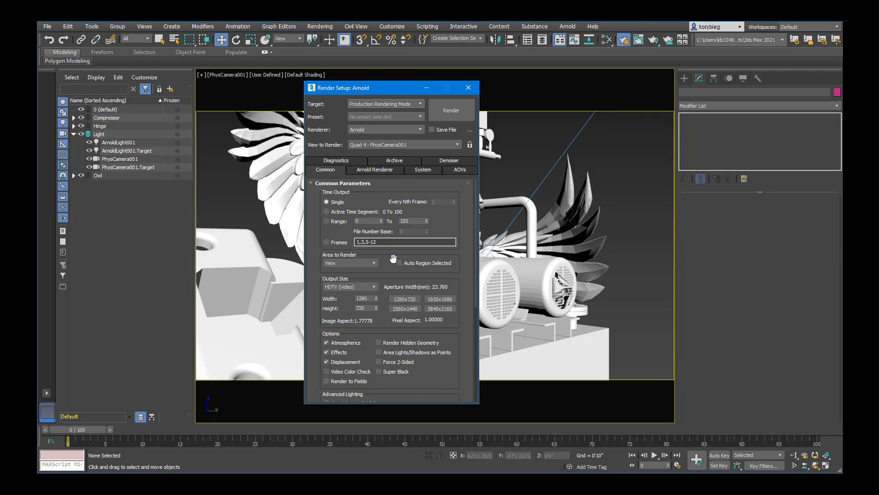
# - Try the B - 17x11in paper size in the Print Size Assistant
pyautogui.click(382, 27)
pyautogui.press('Left')
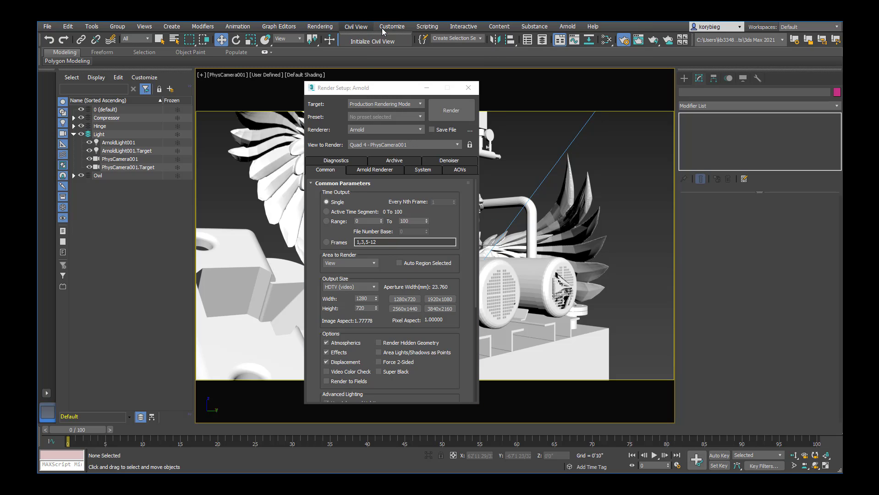
pyautogui.press('Left')
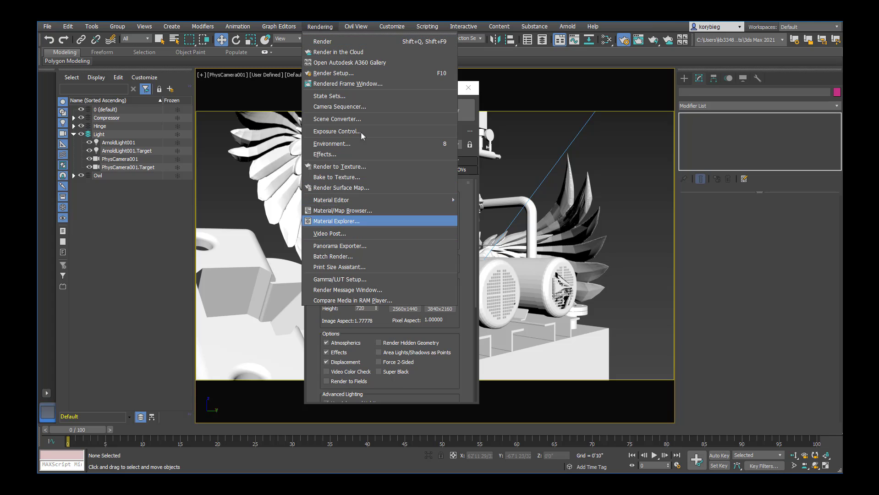
pyautogui.click(335, 268)
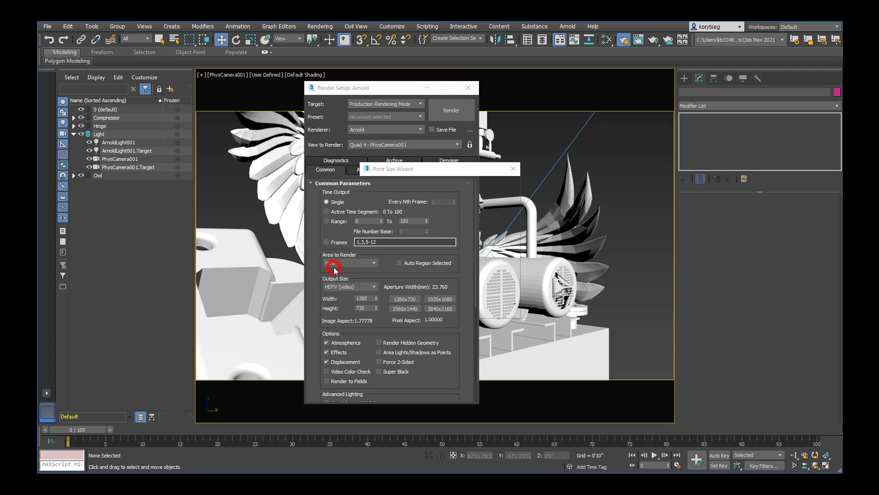
pyautogui.moveTo(432, 169); pyautogui.dragTo(569, 184)
pyautogui.click(535, 204)
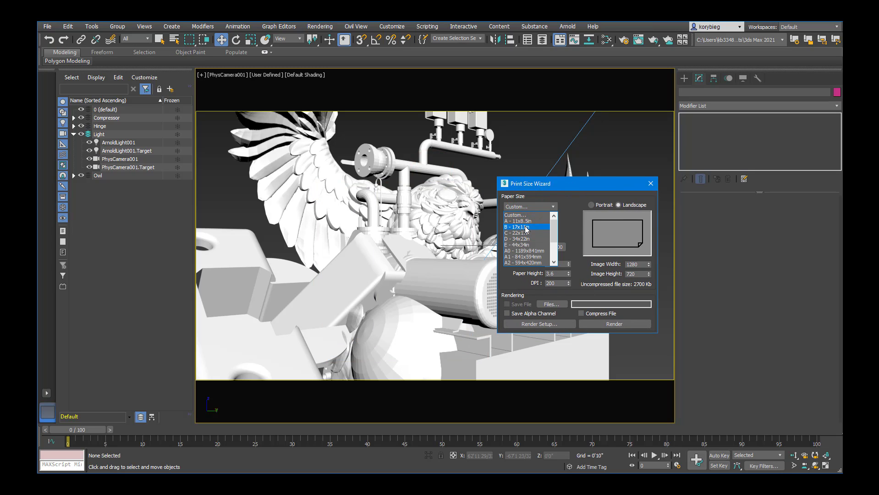
pyautogui.click(526, 227)
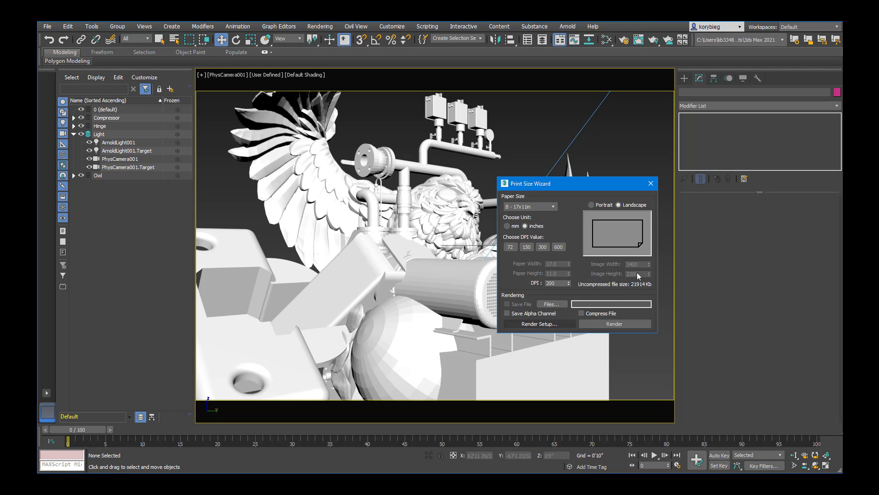
# - Back in Render Setup, restore the 1280x720 output size preset
pyautogui.click(555, 323)
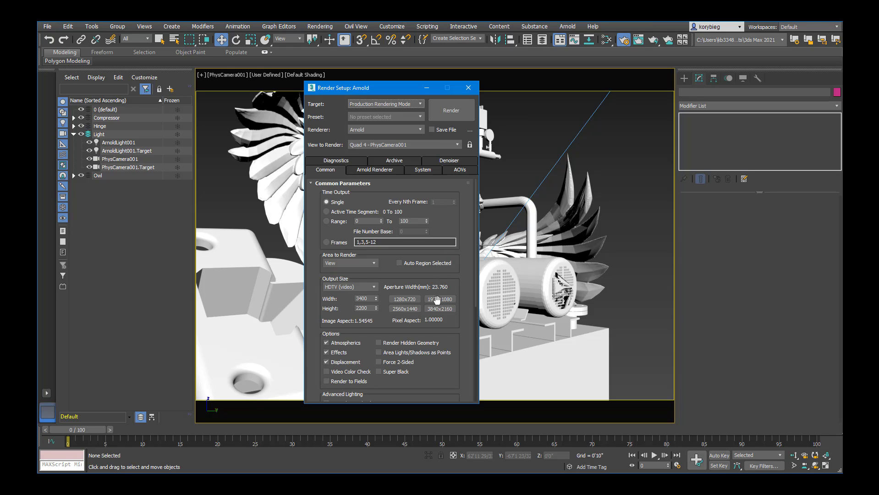
pyautogui.click(402, 299)
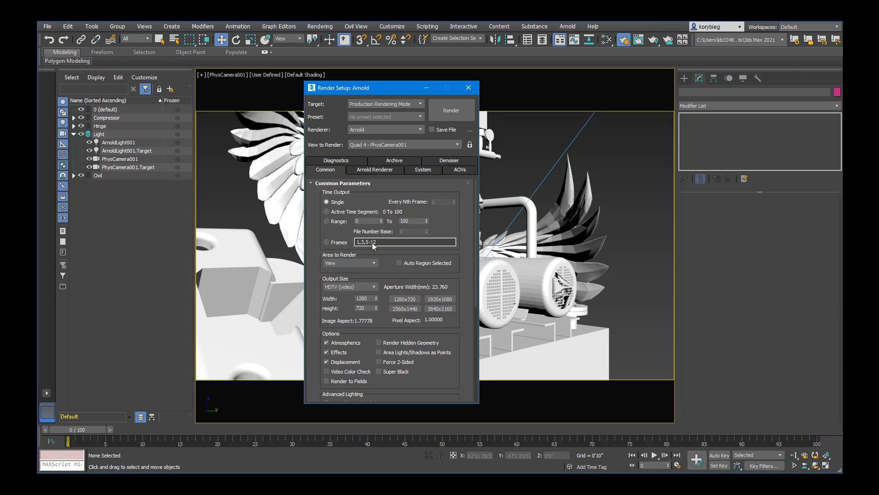
pyautogui.moveTo(377, 91); pyautogui.dragTo(232, 90)
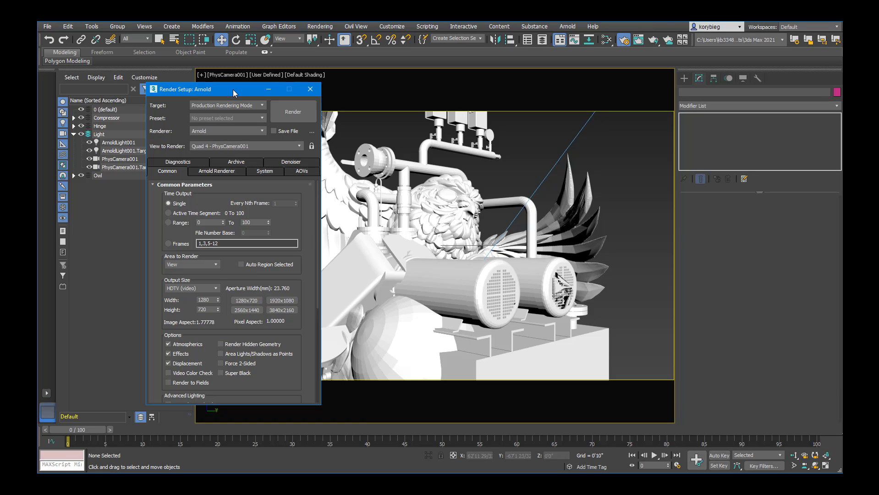
pyautogui.moveTo(205, 91); pyautogui.dragTo(273, 101)
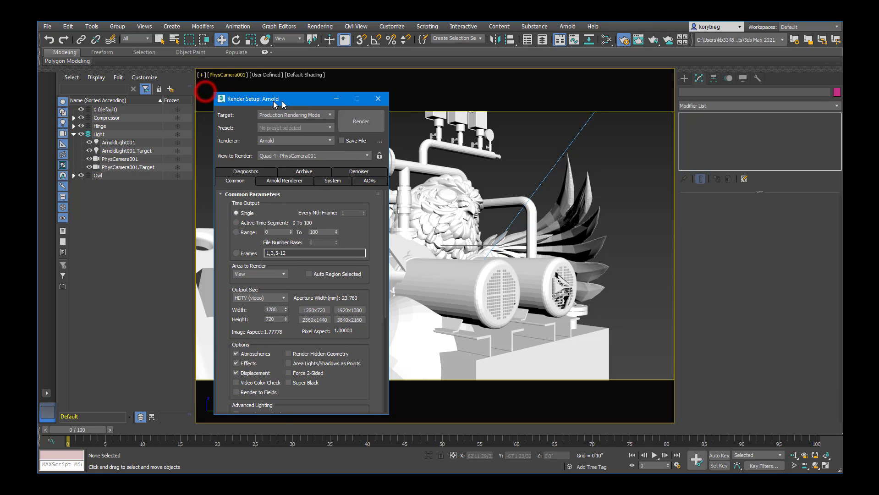
# - Close Render Setup and run a test render of the PhysCamera001 view
pyautogui.click(375, 99)
pyautogui.click(578, 133)
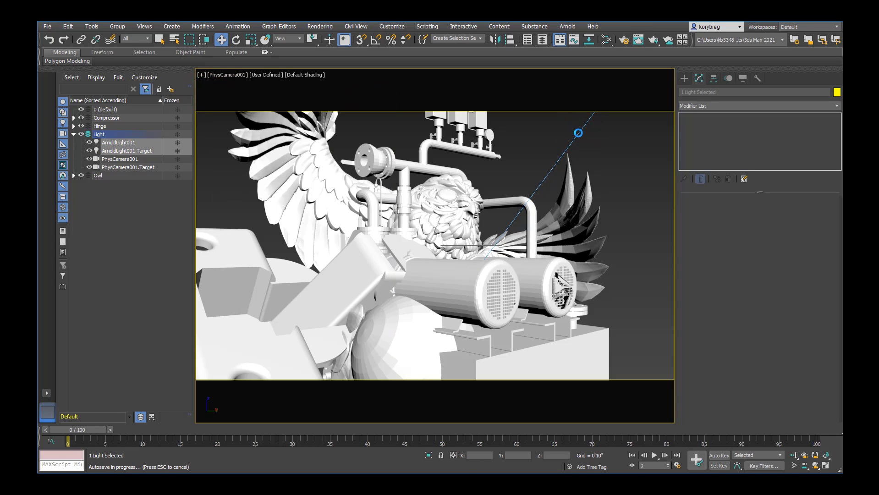
pyautogui.click(323, 28)
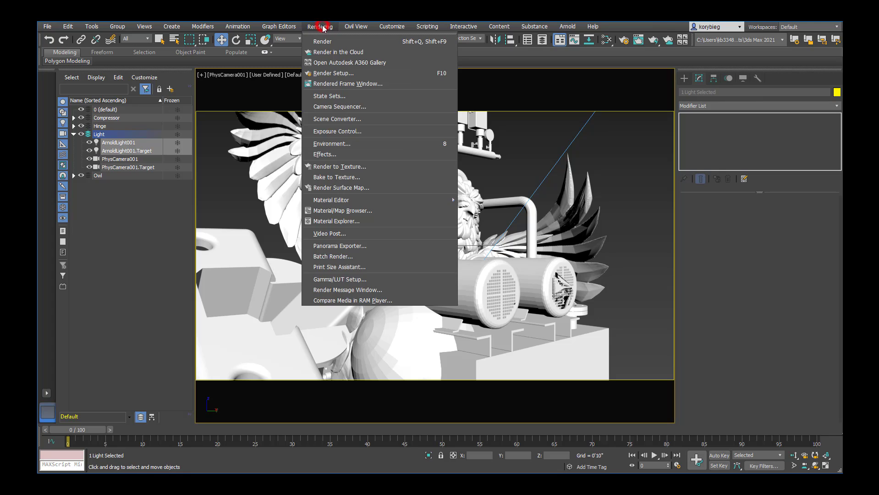
pyautogui.click(322, 41)
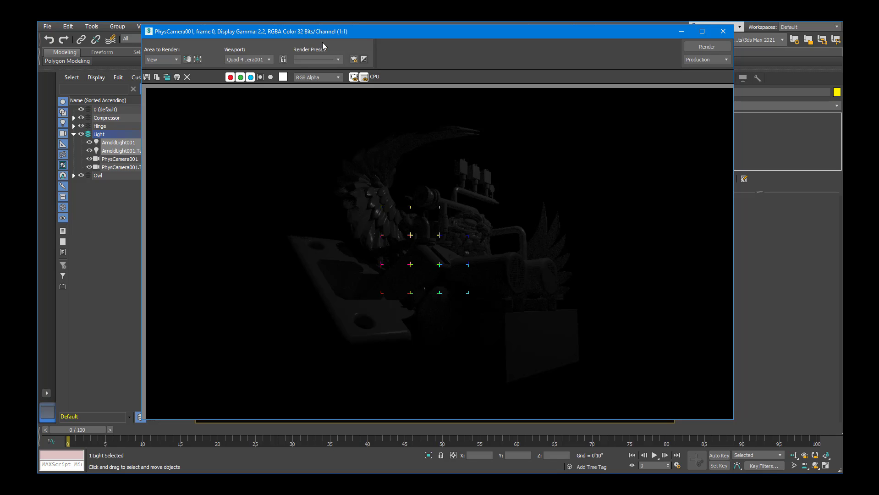
# - Close the nearly black rendered frame and cancel the leftover rendering progress
pyautogui.click(723, 31)
pyautogui.click(603, 58)
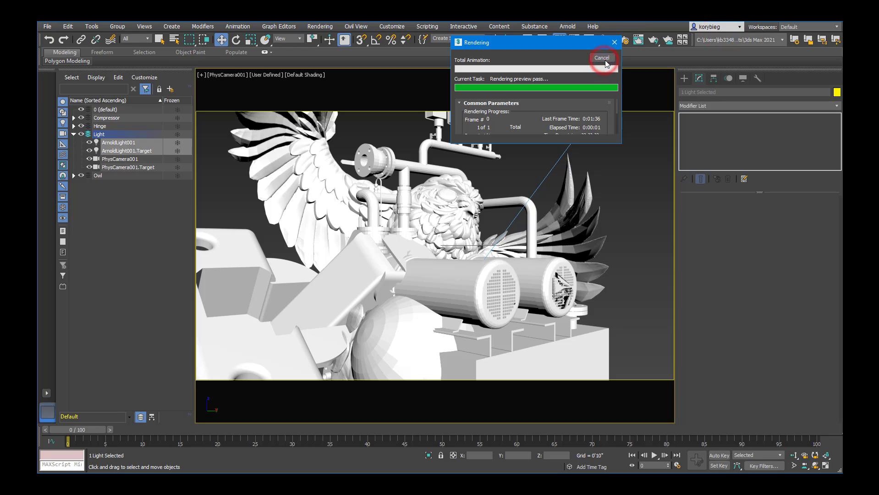
pyautogui.click(603, 59)
pyautogui.click(572, 144)
# - Select ArnoldLight001 and raise its Intensity from 1.0 to 100
pyautogui.click(572, 139)
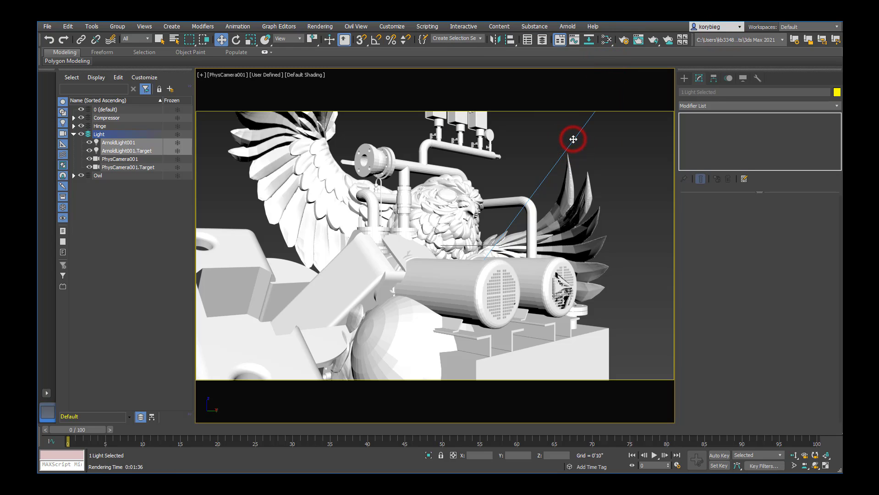
pyautogui.click(117, 144)
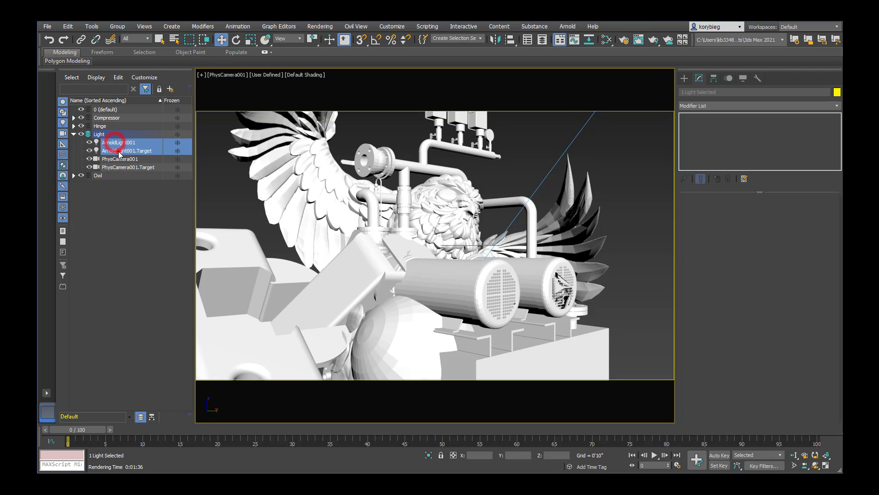
pyautogui.click(115, 168)
pyautogui.click(118, 143)
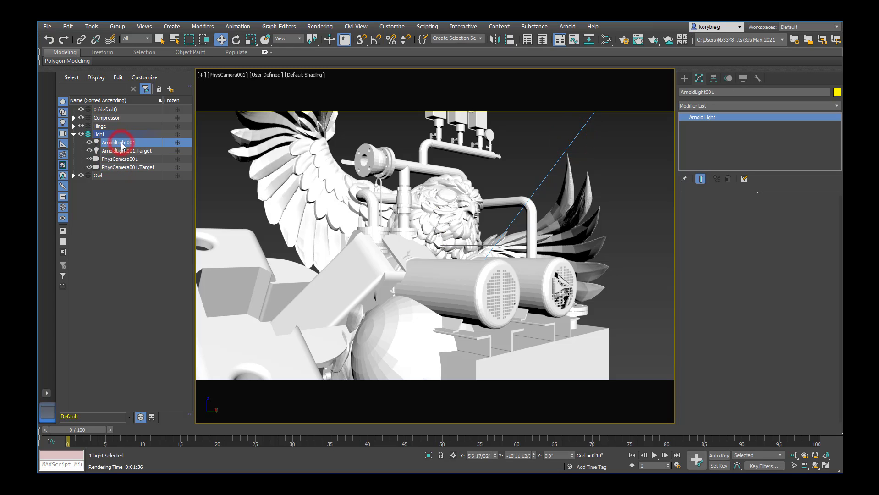
pyautogui.click(790, 206)
pyautogui.moveTo(810, 205); pyautogui.dragTo(811, 112)
pyautogui.moveTo(786, 230); pyautogui.dragTo(781, 203)
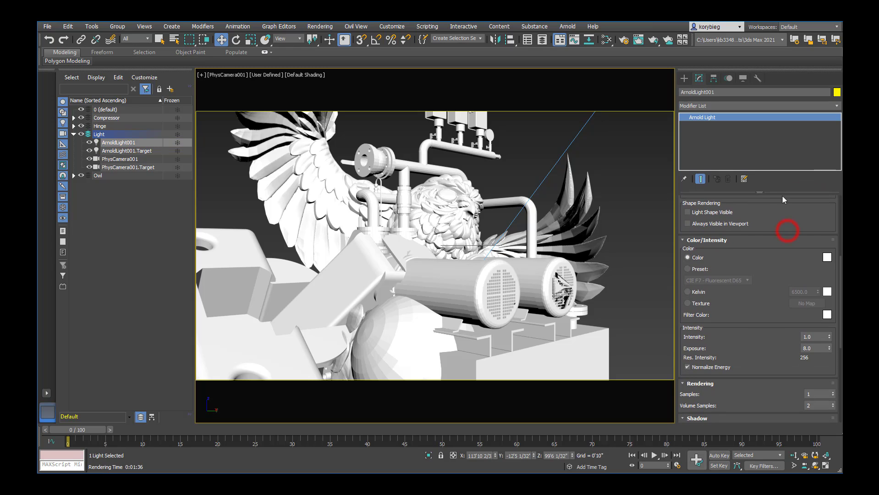
pyautogui.moveTo(771, 319); pyautogui.dragTo(765, 249)
pyautogui.doubleClick(809, 278)
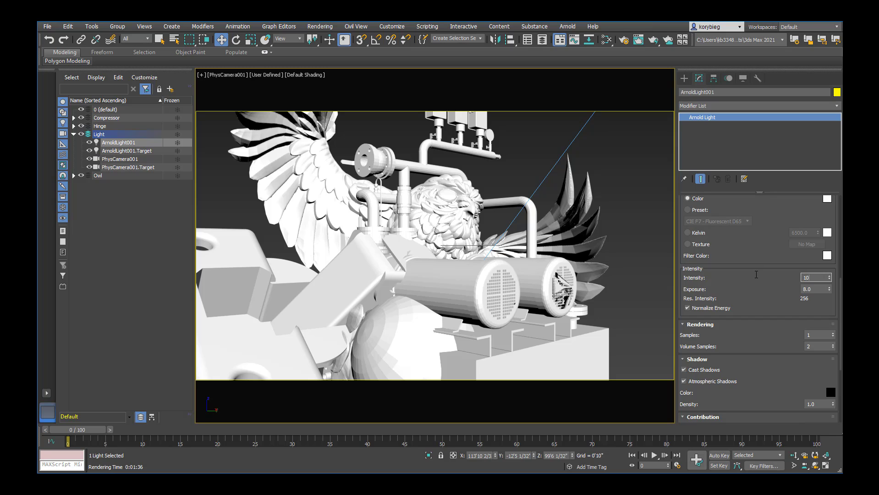
pyautogui.press('Return')
# - Re-render PhysCamera001 at intensity 100, then close the still-dark frame and progress windows
pyautogui.click(320, 26)
pyautogui.click(315, 40)
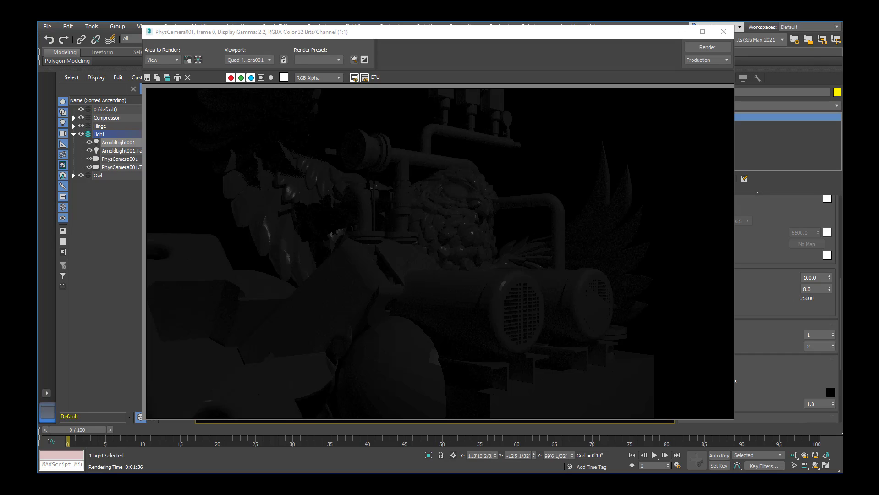
pyautogui.click(723, 33)
pyautogui.hotkey('shift', 'q')
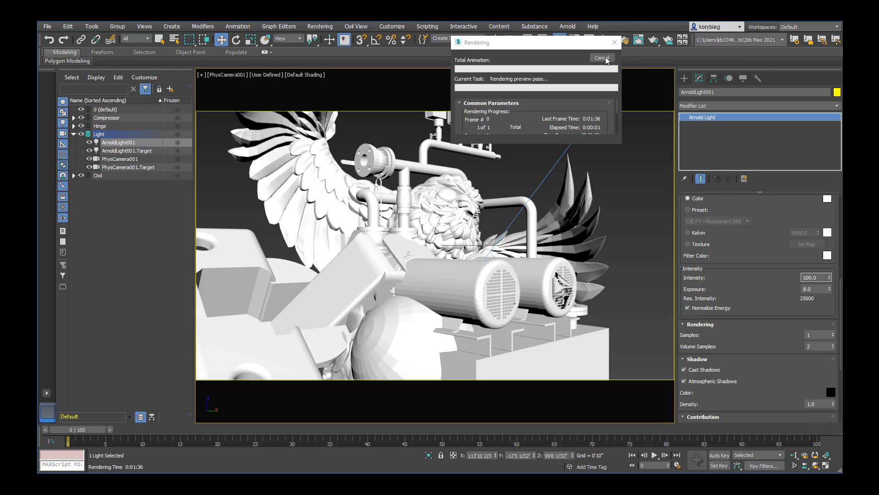
pyautogui.click(603, 58)
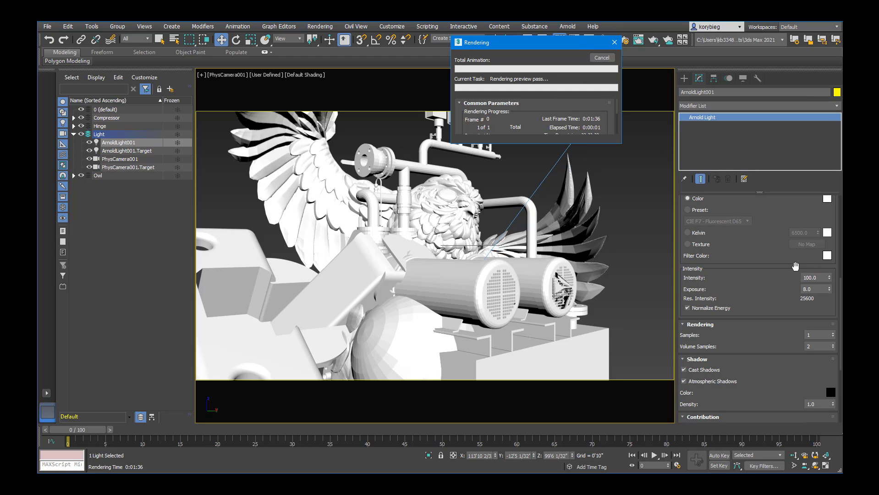
pyautogui.click(601, 58)
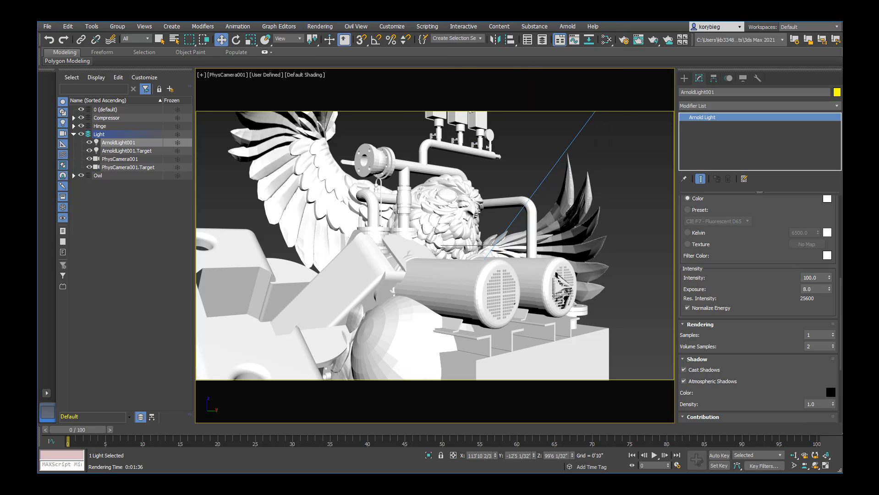